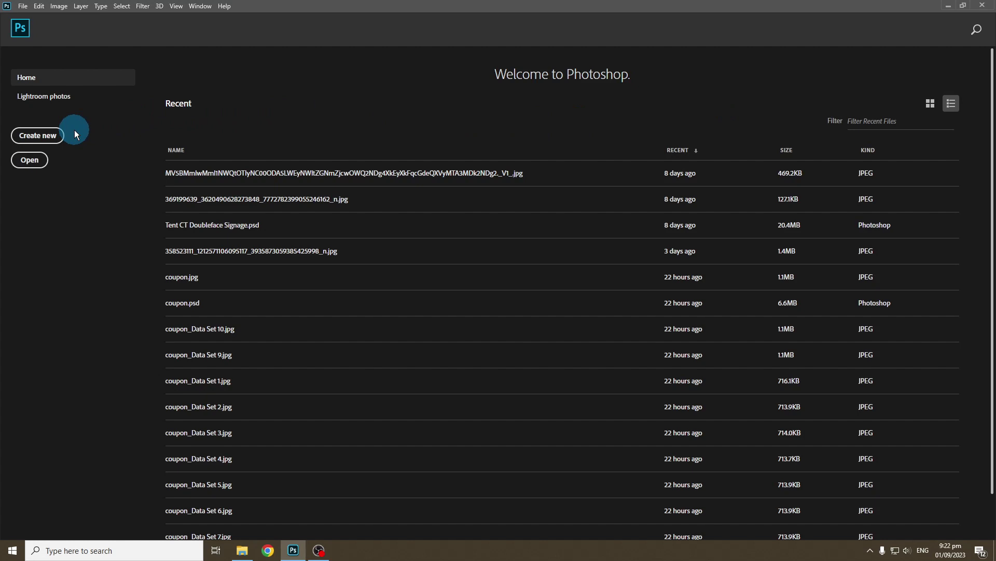
- Make a new blank 8.5 × 11 inch, 300 ppi document (Untitled-1)
{"action": "left_click", "coordinate": [35, 142]}
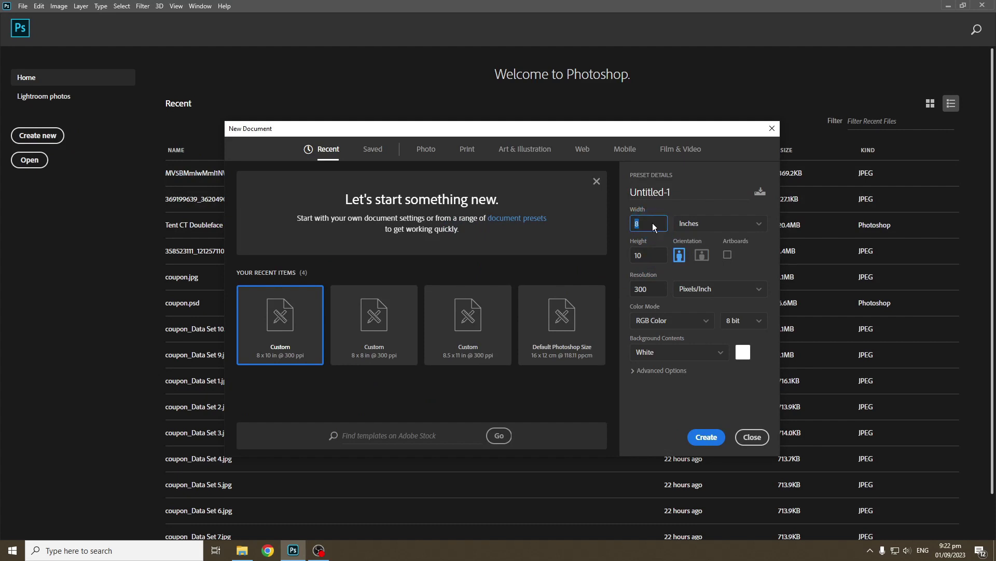
{"action": "left_click", "coordinate": [654, 224]}
{"action": "type", "text": ".5"}
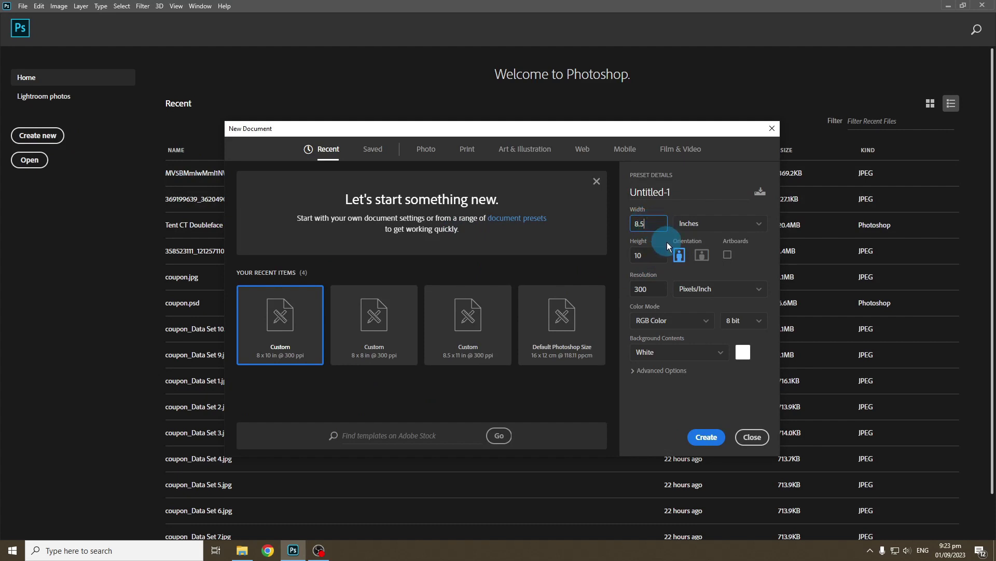
{"action": "type", "text": "11"}
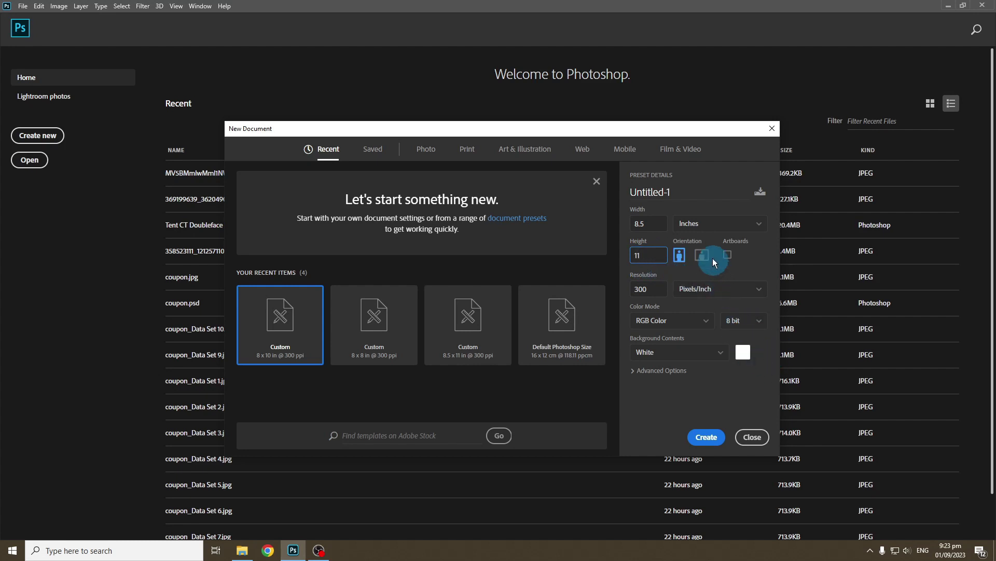
{"action": "left_click", "coordinate": [707, 437]}
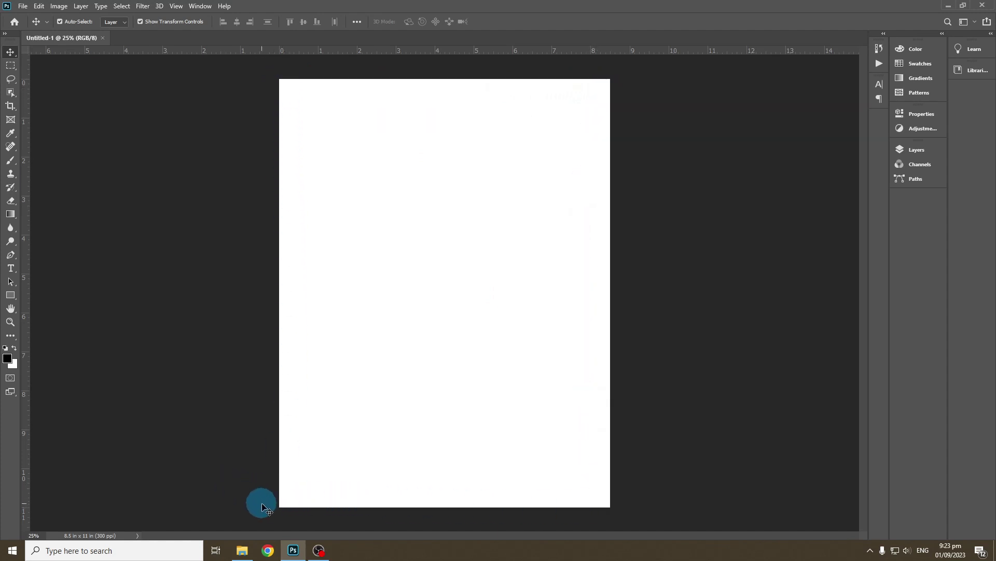
- Open the Desktop jpeg folder and drag coupon_Data Set 1 toward the Photoshop window
{"action": "left_click", "coordinate": [948, 5]}
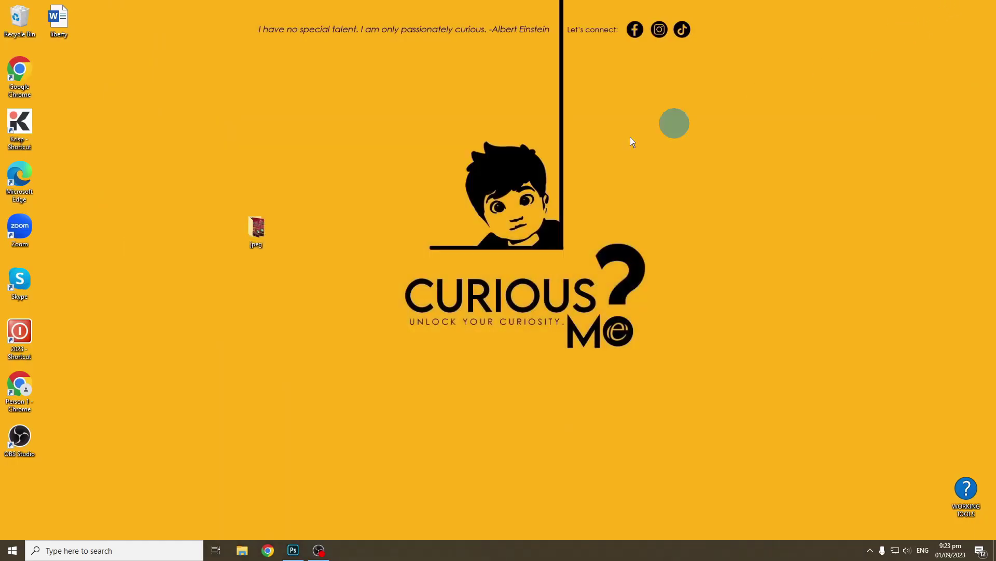
{"action": "double_click", "coordinate": [260, 235]}
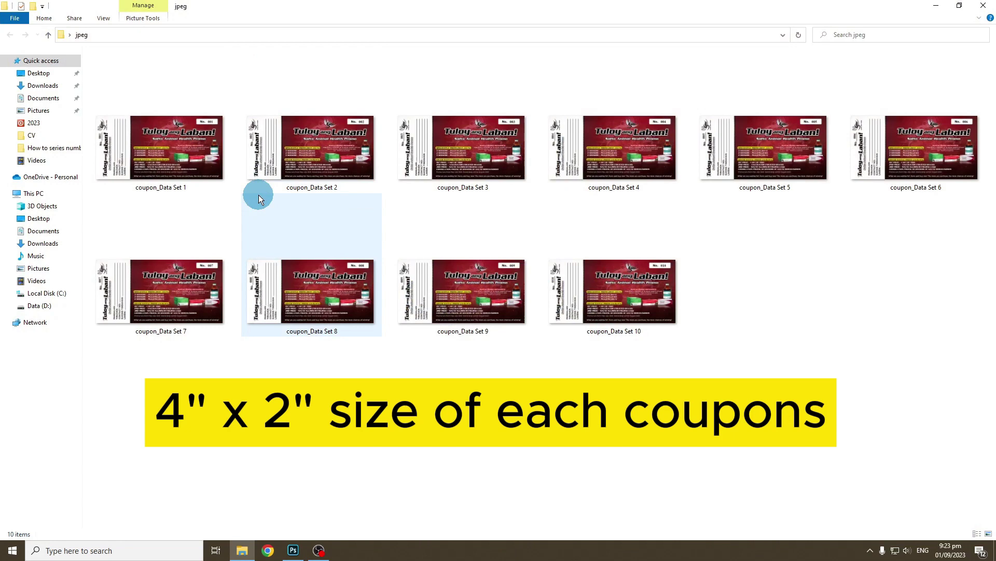
{"action": "left_click", "coordinate": [185, 154]}
{"action": "left_click_drag", "start_coordinate": [158, 149], "coordinate": [403, 199]}
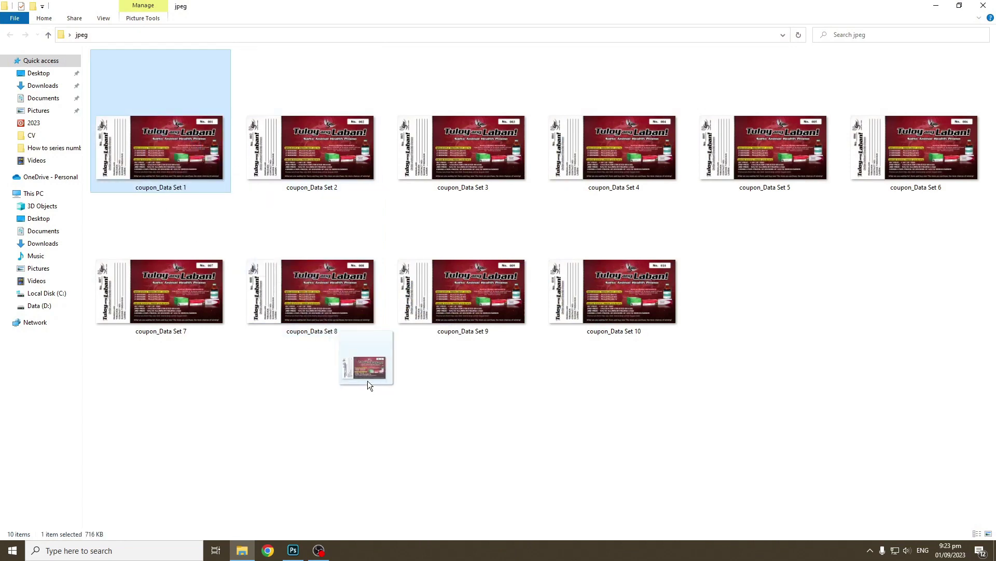
{"action": "key", "text": "alt+Tab"}
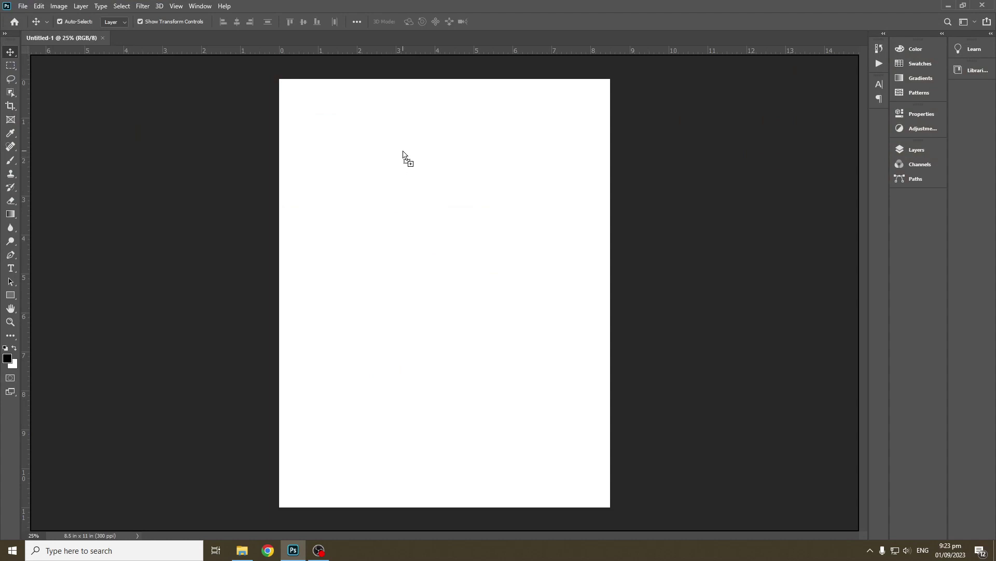
- Place coupon_Data Set 1 on the page and move it to the top-left corner
{"action": "left_click_drag", "start_coordinate": [402, 152], "coordinate": [403, 153]}
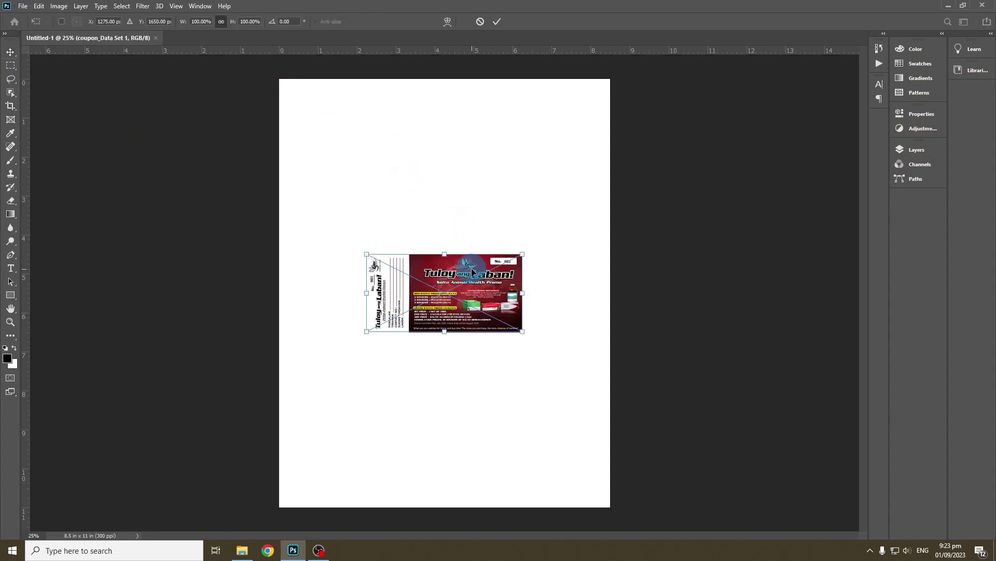
{"action": "left_click", "coordinate": [493, 237]}
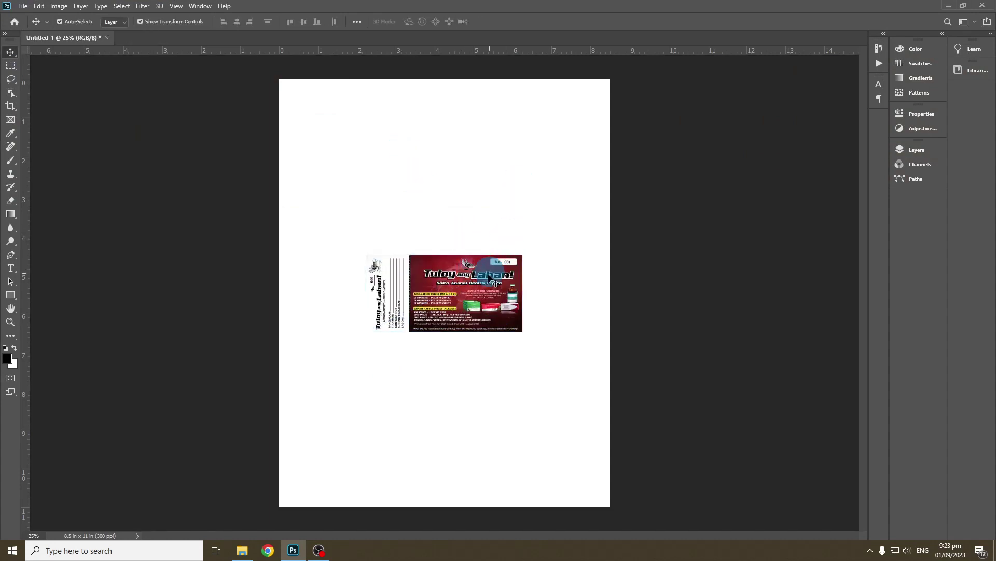
{"action": "mouse_move", "coordinate": [465, 289]}
{"action": "left_mouse_down"}
{"action": "mouse_move", "coordinate": [389, 128]}
{"action": "mouse_move", "coordinate": [550, 139]}
{"action": "left_mouse_up"}
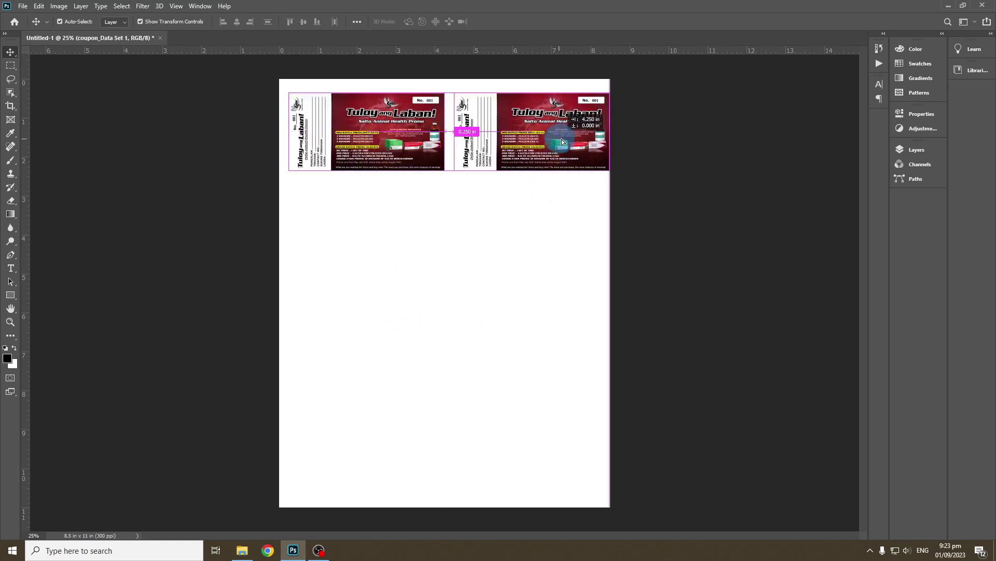
{"action": "left_click", "coordinate": [524, 216]}
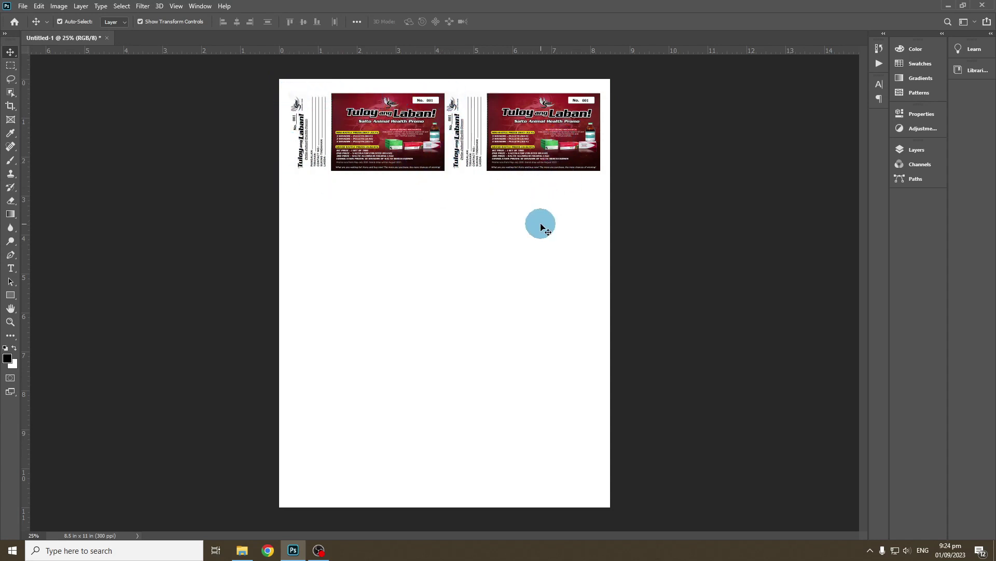
- Alt-drag copies of the coupon pairs downward to build five rows of two
{"action": "left_click_drag", "start_coordinate": [540, 227], "coordinate": [425, 167]}
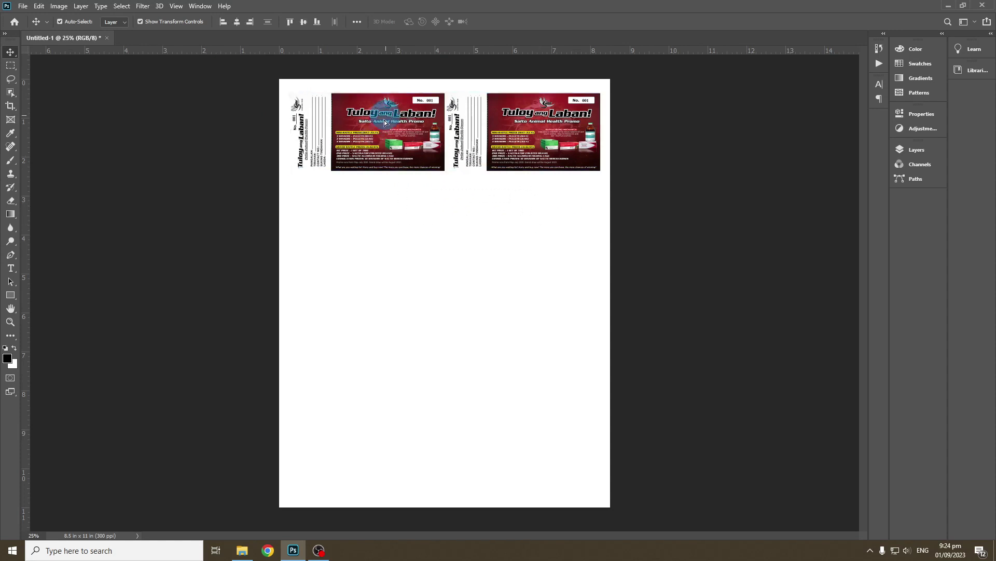
{"action": "mouse_move", "coordinate": [352, 118]}
{"action": "left_mouse_down"}
{"action": "mouse_move", "coordinate": [352, 263]}
{"action": "mouse_move", "coordinate": [353, 195]}
{"action": "left_mouse_up"}
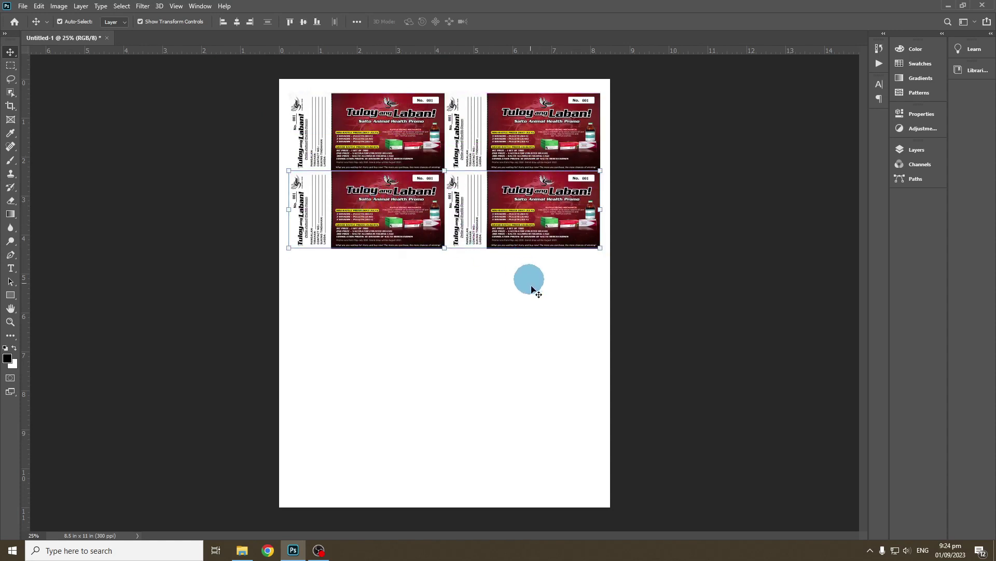
{"action": "left_click_drag", "start_coordinate": [552, 334], "coordinate": [286, 88]}
{"action": "mouse_move", "coordinate": [354, 115]}
{"action": "left_mouse_down"}
{"action": "mouse_move", "coordinate": [355, 282]}
{"action": "mouse_move", "coordinate": [355, 273]}
{"action": "left_mouse_up"}
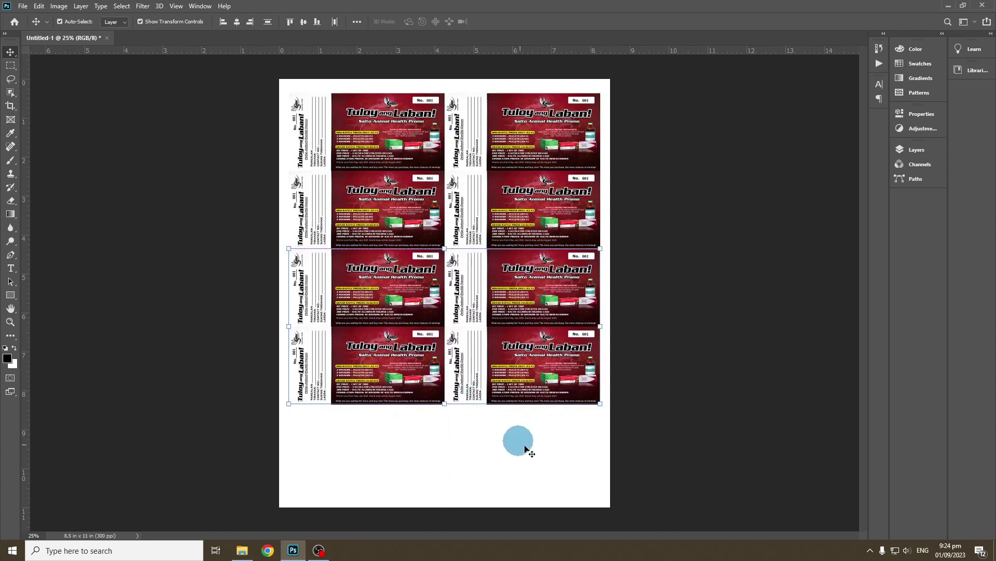
{"action": "left_click_drag", "start_coordinate": [518, 440], "coordinate": [571, 462]}
{"action": "mouse_move", "coordinate": [389, 344]}
{"action": "left_mouse_down"}
{"action": "mouse_move", "coordinate": [389, 432]}
{"action": "mouse_move", "coordinate": [389, 423]}
{"action": "left_mouse_up"}
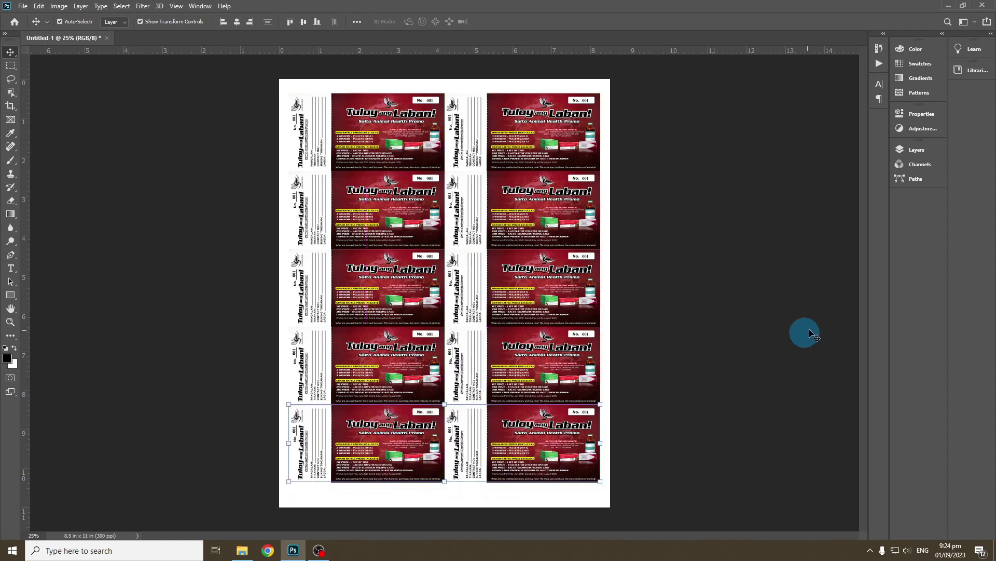
- Nudge the complete ten-coupon grid down slightly and deselect it
{"action": "left_click_drag", "start_coordinate": [666, 474], "coordinate": [330, 87]}
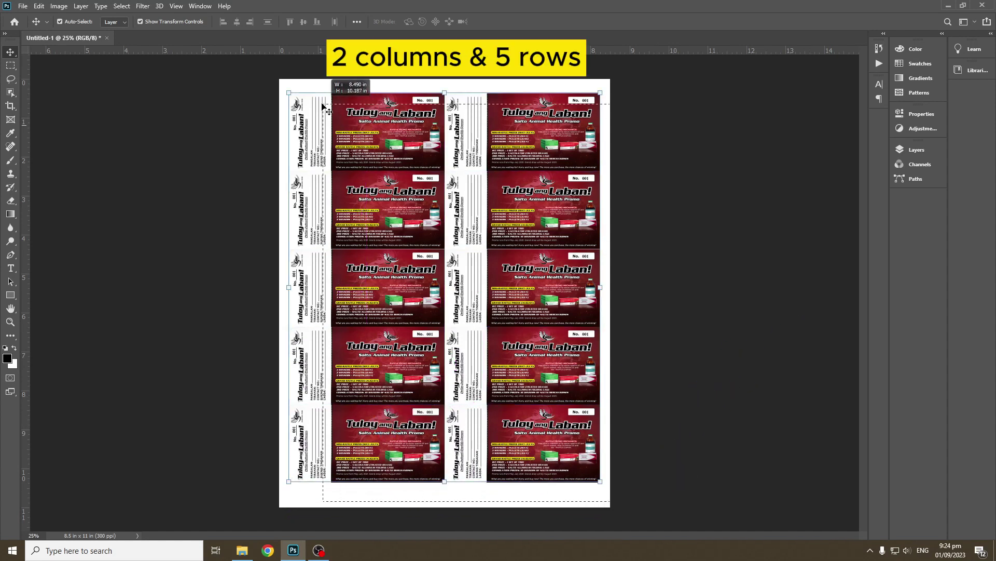
{"action": "left_click_drag", "start_coordinate": [377, 136], "coordinate": [377, 144]}
{"action": "left_click", "coordinate": [516, 159]}
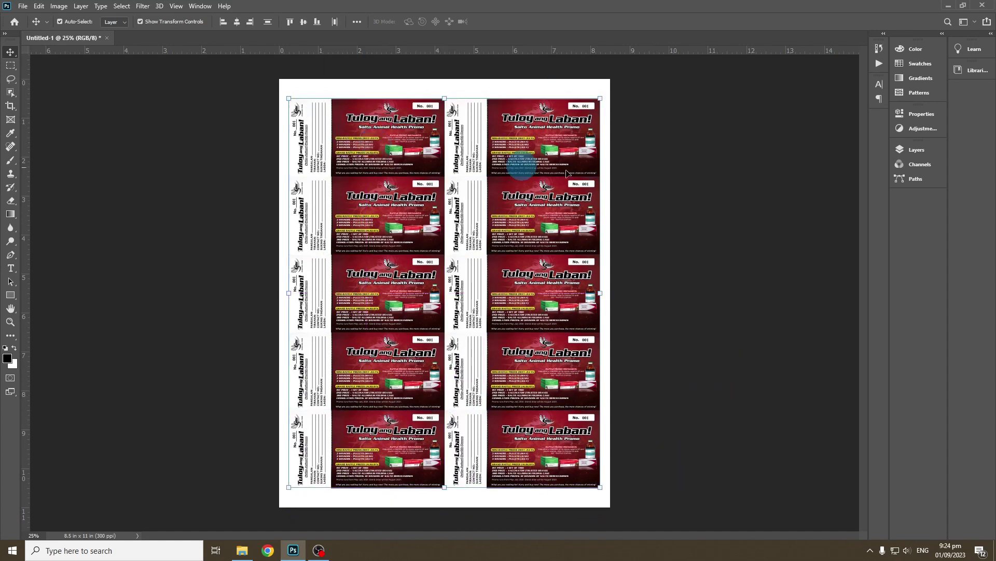
{"action": "left_click", "coordinate": [376, 135]}
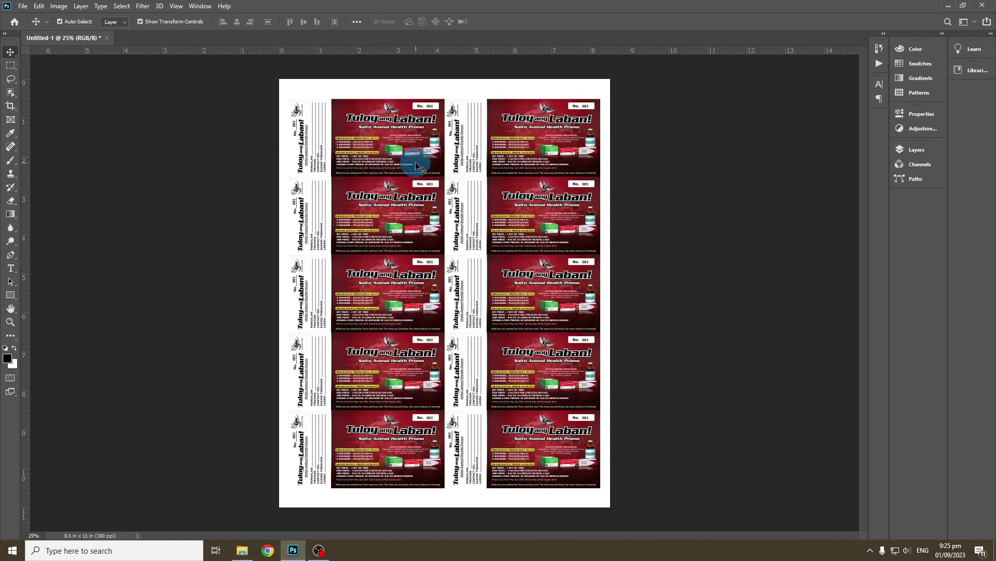
- Close the Untitled-1 coupon layout without saving and bring Photoshop back up
{"action": "left_click", "coordinate": [108, 38]}
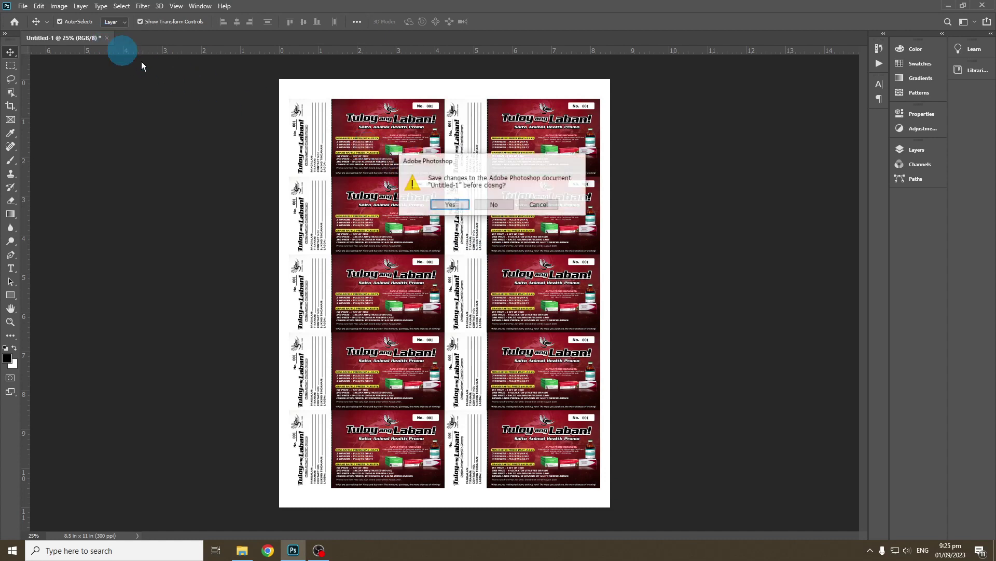
{"action": "left_click", "coordinate": [497, 208]}
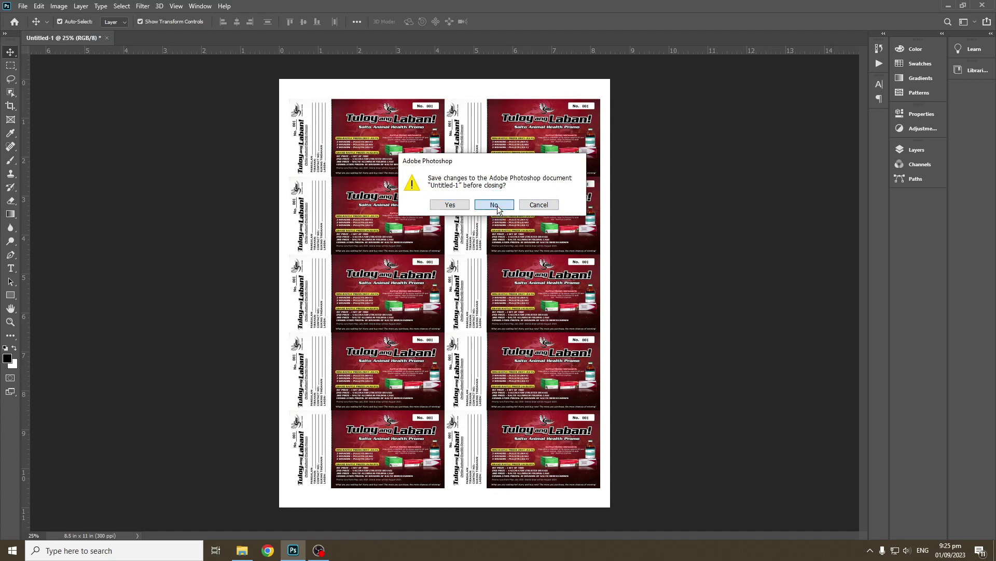
{"action": "left_click", "coordinate": [497, 208]}
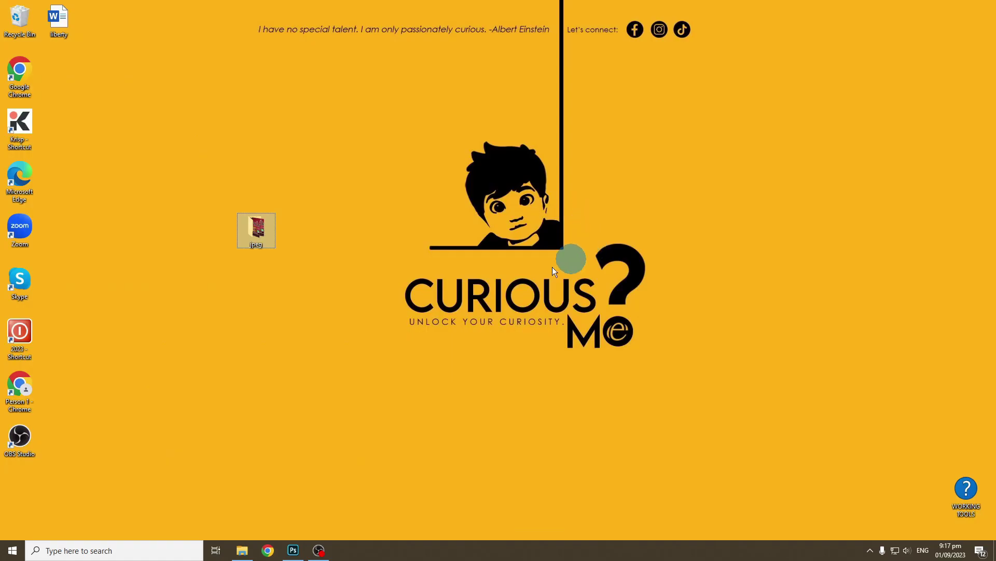
{"action": "left_click", "coordinate": [293, 550]}
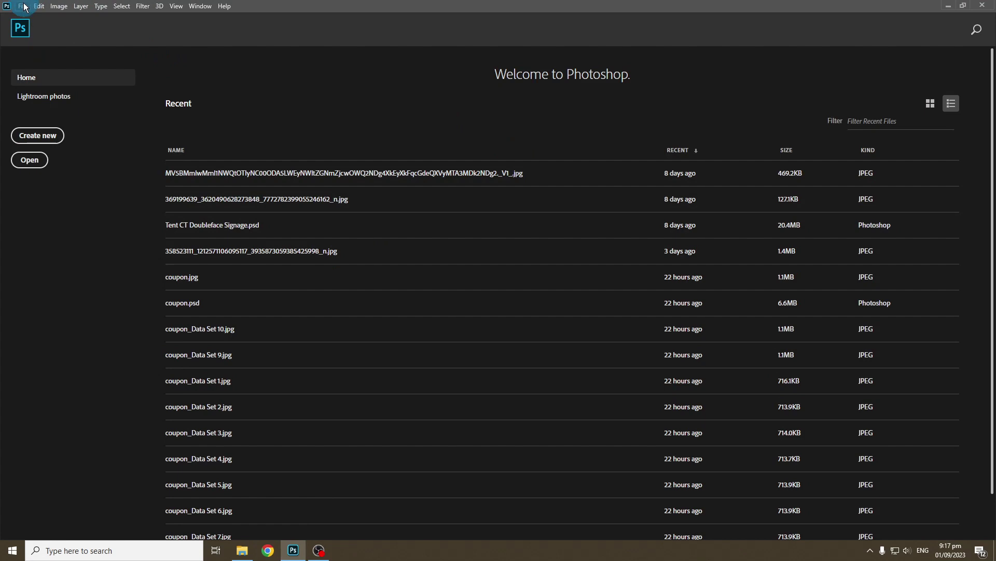
{"action": "left_click", "coordinate": [23, 6]}
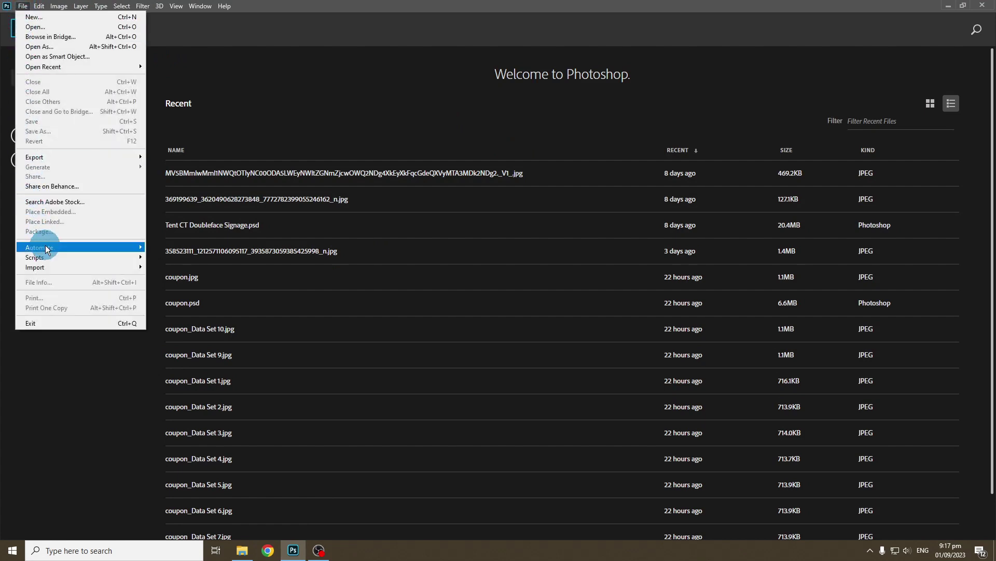
{"action": "mouse_move", "coordinate": [38, 247]}
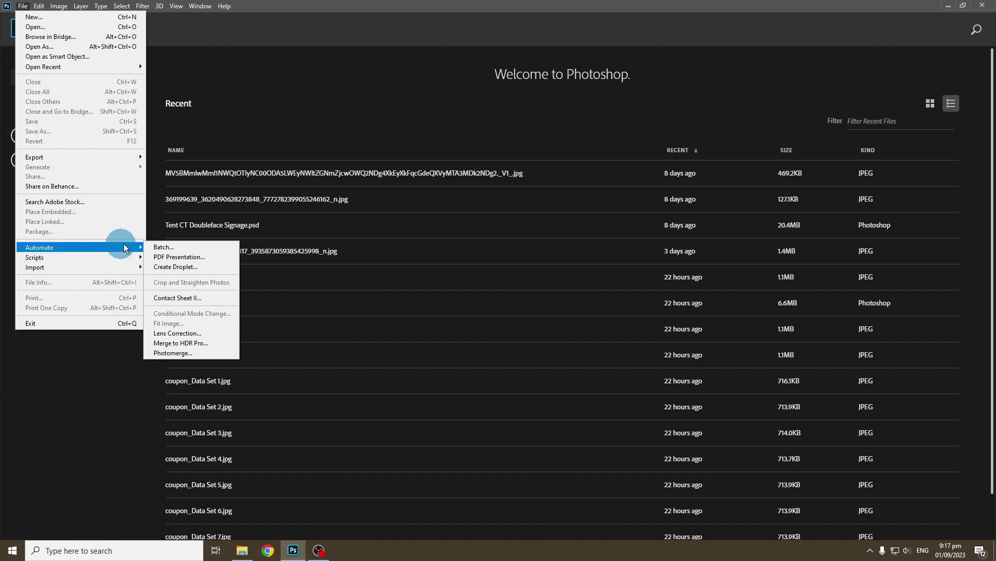
- In Contact Sheet II, set Use to Folder and choose the Desktop jpeg folder
{"action": "left_click", "coordinate": [189, 300]}
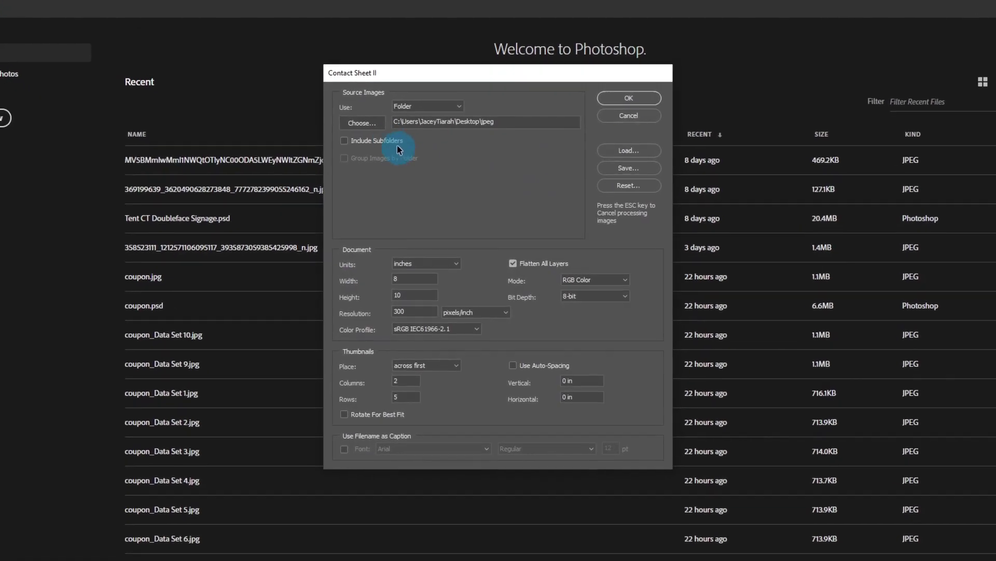
{"action": "left_click", "coordinate": [453, 87]}
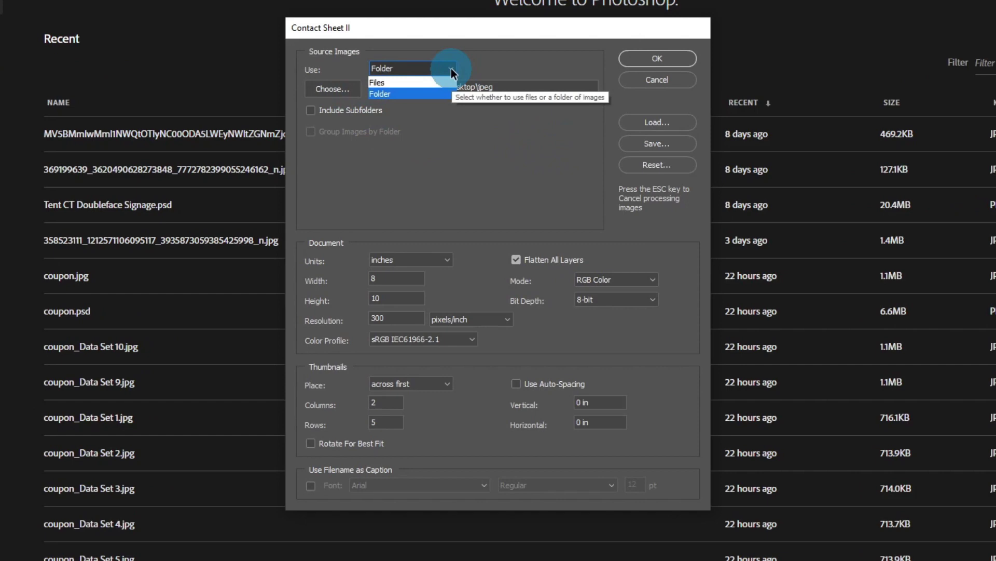
{"action": "left_click", "coordinate": [397, 87]}
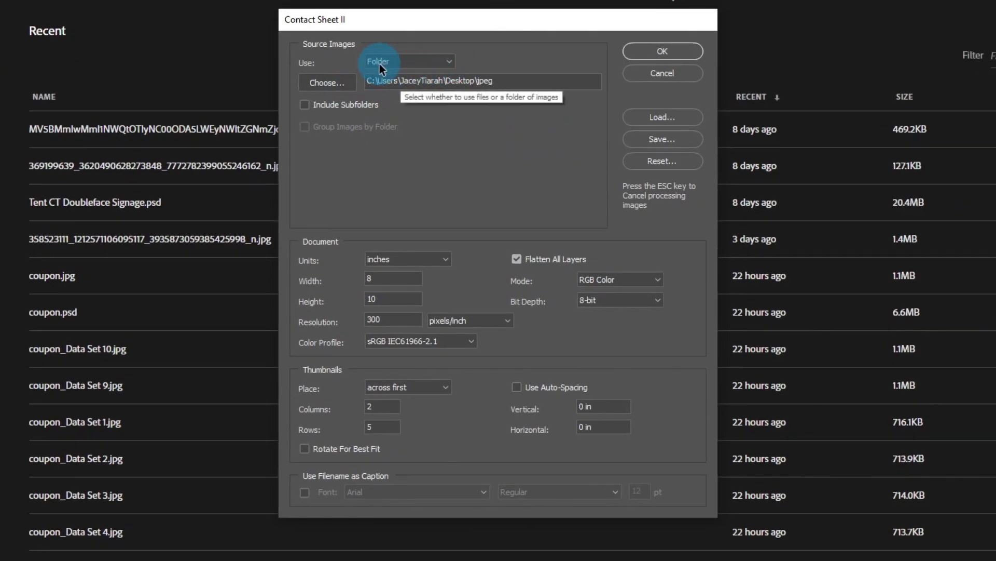
{"action": "left_click", "coordinate": [332, 84]}
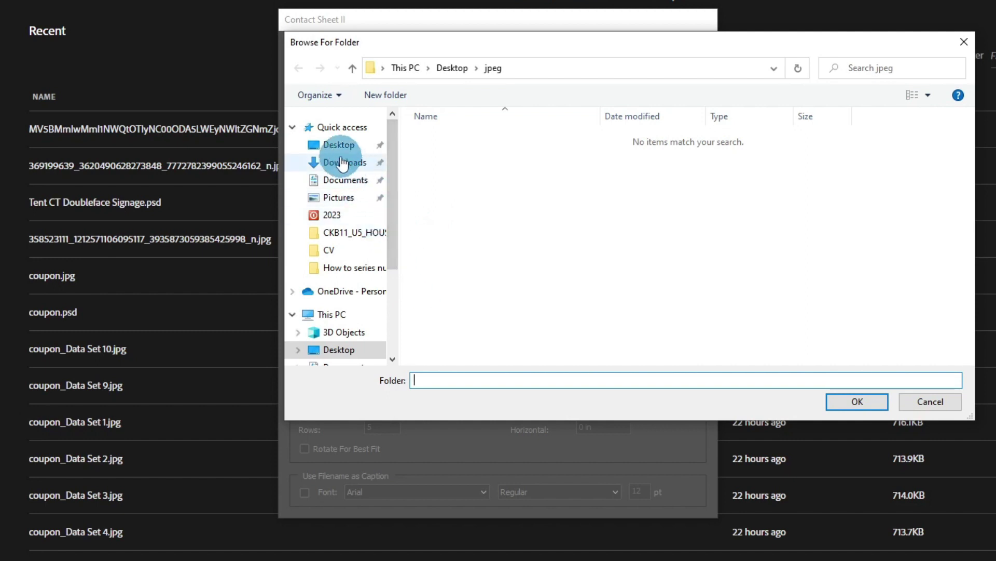
{"action": "left_click", "coordinate": [343, 145]}
{"action": "left_click", "coordinate": [508, 257]}
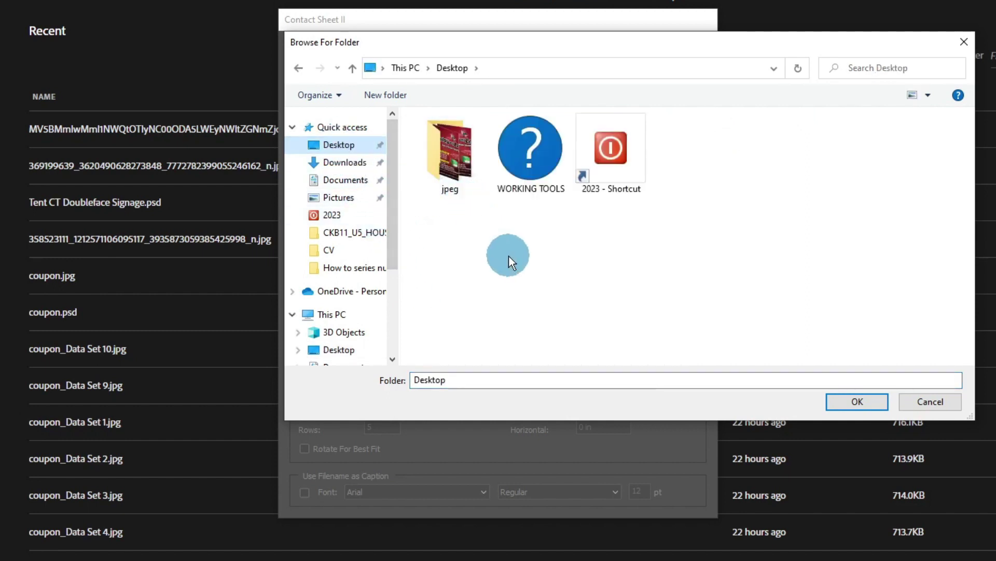
{"action": "left_click", "coordinate": [453, 150]}
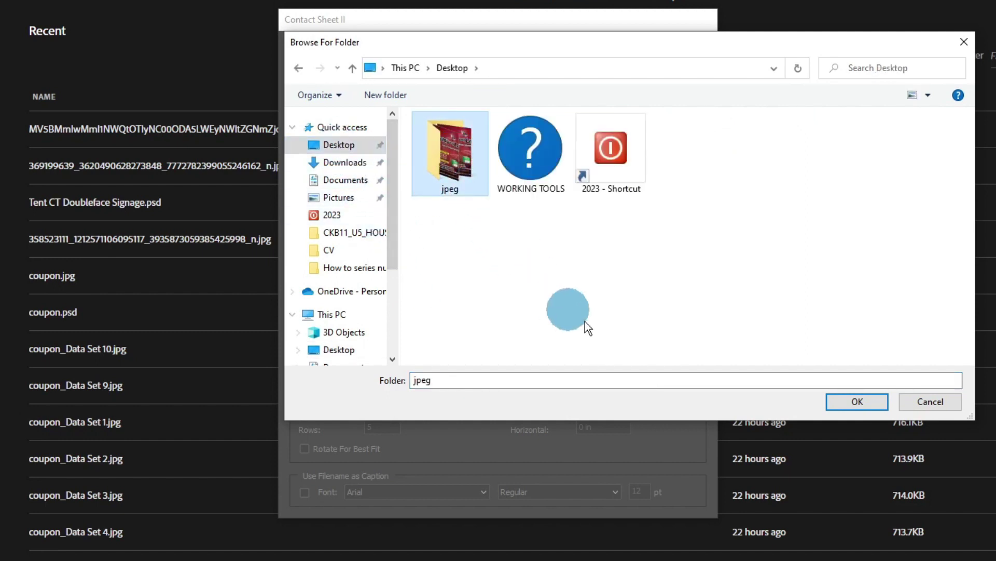
{"action": "left_click", "coordinate": [857, 403]}
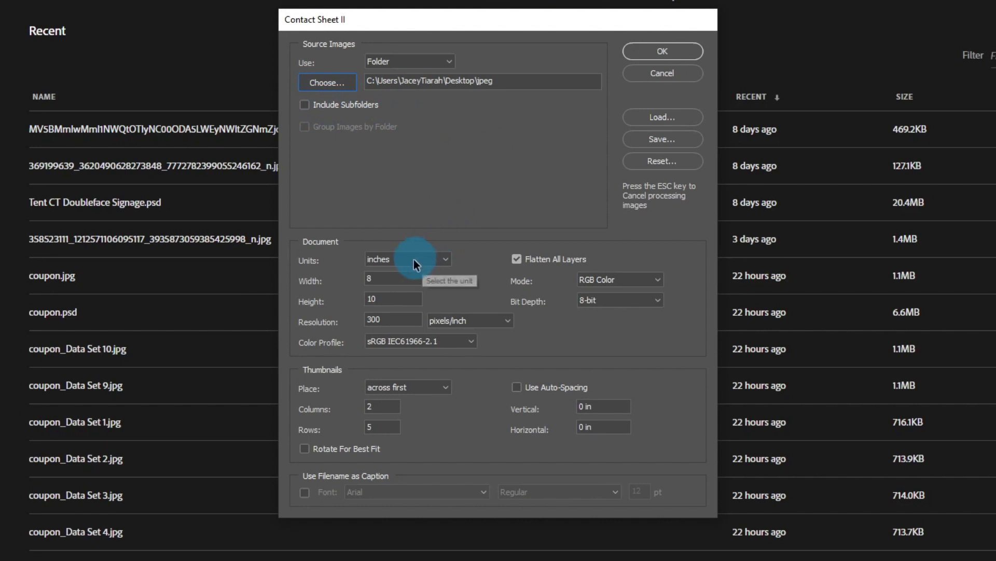
{"action": "double_click", "coordinate": [386, 277]}
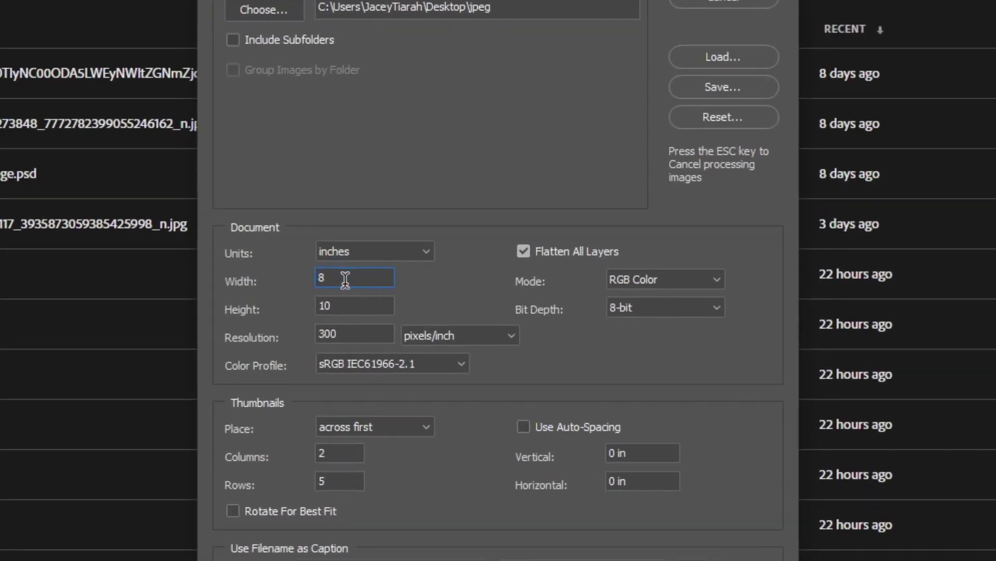
{"action": "left_click", "coordinate": [322, 278]}
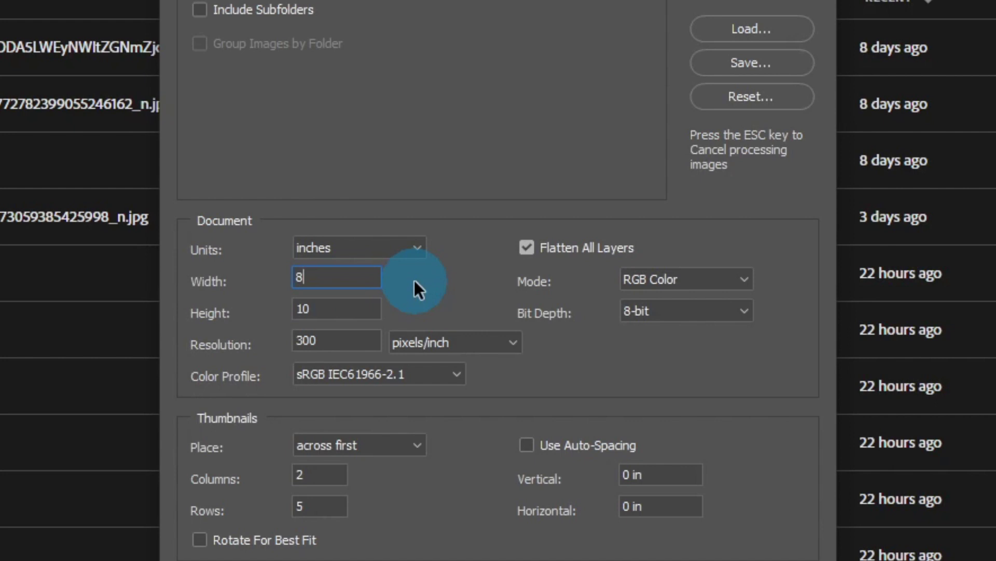
{"action": "double_click", "coordinate": [330, 309]}
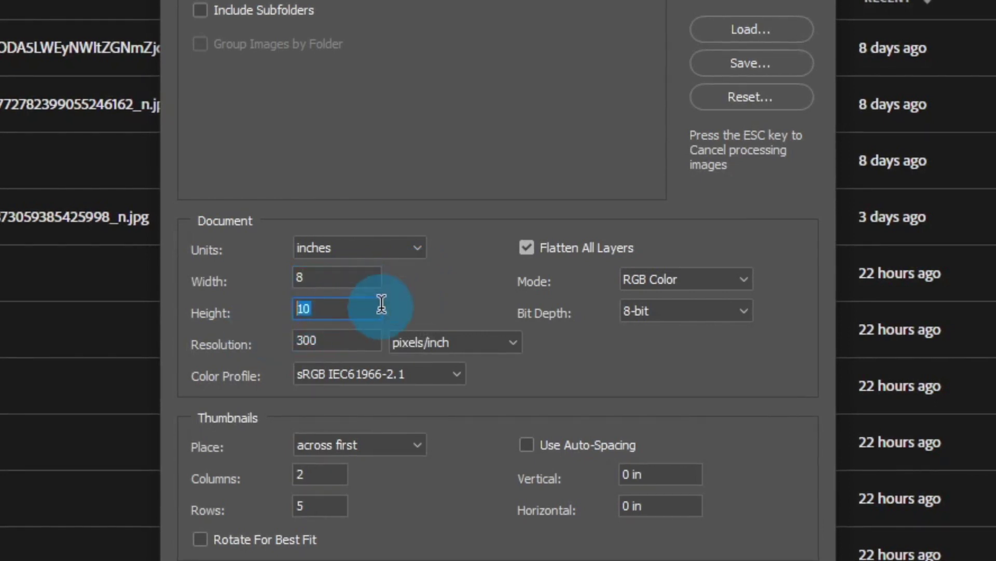
{"action": "left_click", "coordinate": [364, 308]}
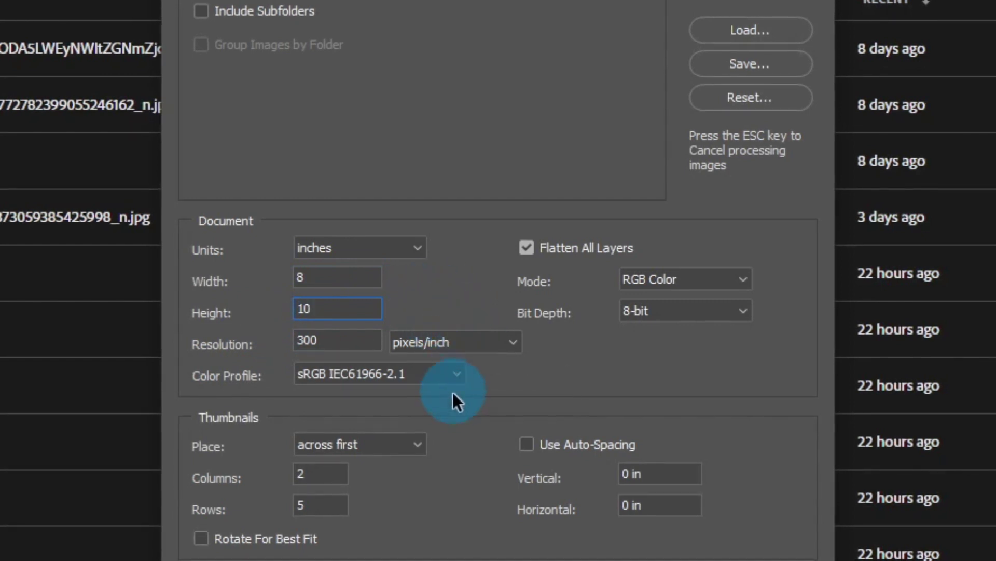
{"action": "left_click", "coordinate": [316, 474]}
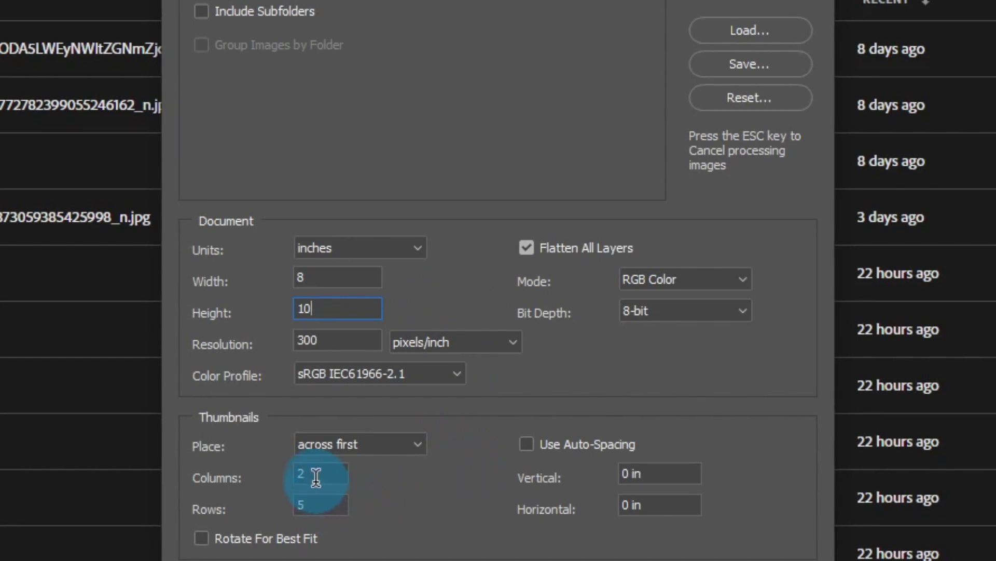
{"action": "left_click_drag", "start_coordinate": [318, 473], "coordinate": [289, 478]}
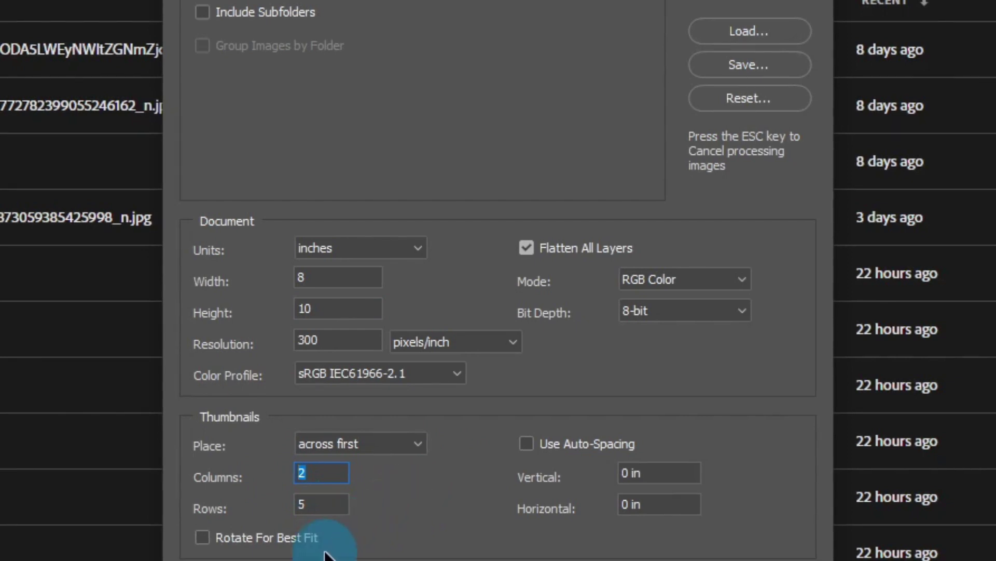
{"action": "left_click", "coordinate": [334, 501]}
{"action": "left_click_drag", "start_coordinate": [334, 501], "coordinate": [276, 512]}
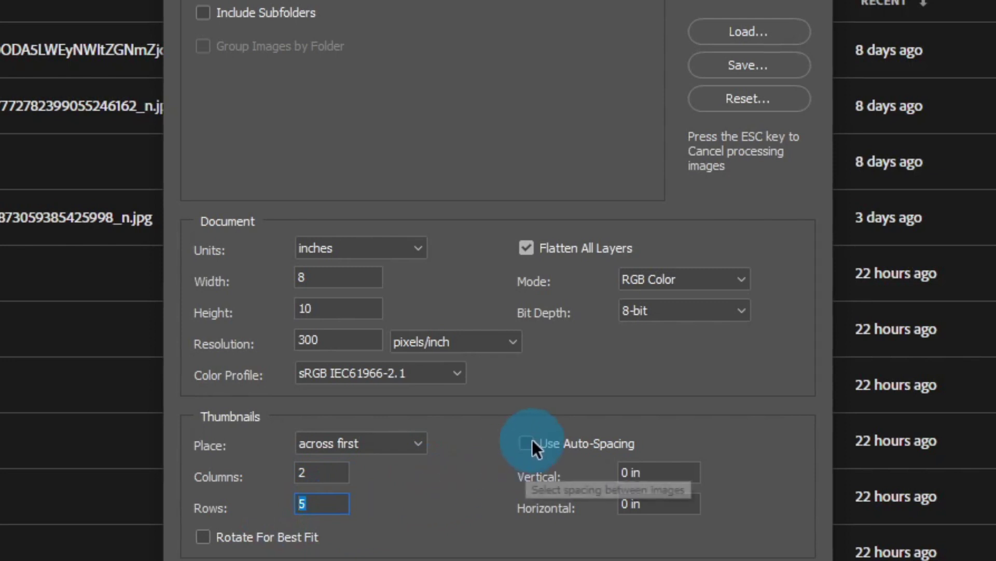
{"action": "left_click_drag", "start_coordinate": [663, 477], "coordinate": [575, 447]}
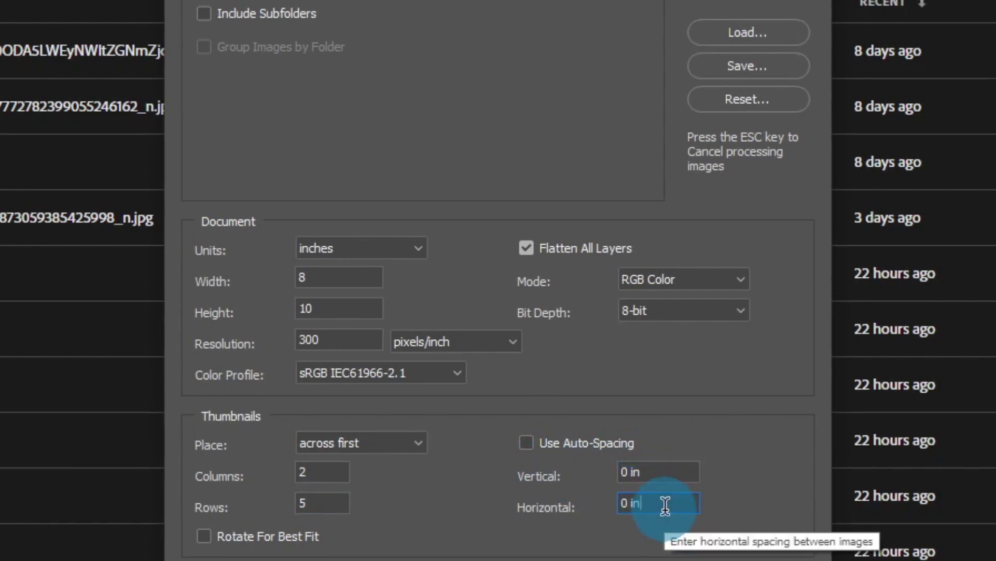
{"action": "left_click_drag", "start_coordinate": [660, 504], "coordinate": [575, 515]}
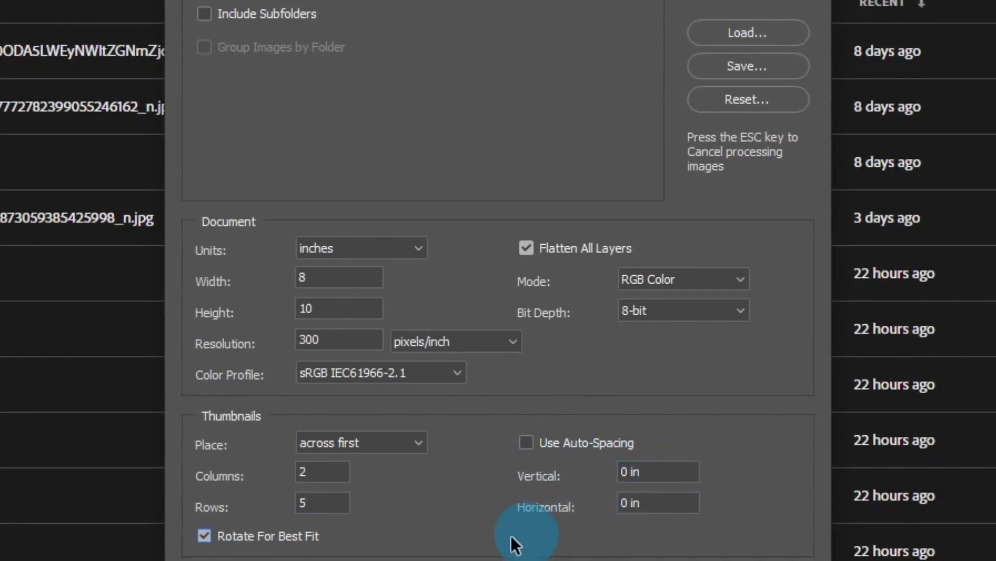
{"action": "left_click", "coordinate": [219, 539]}
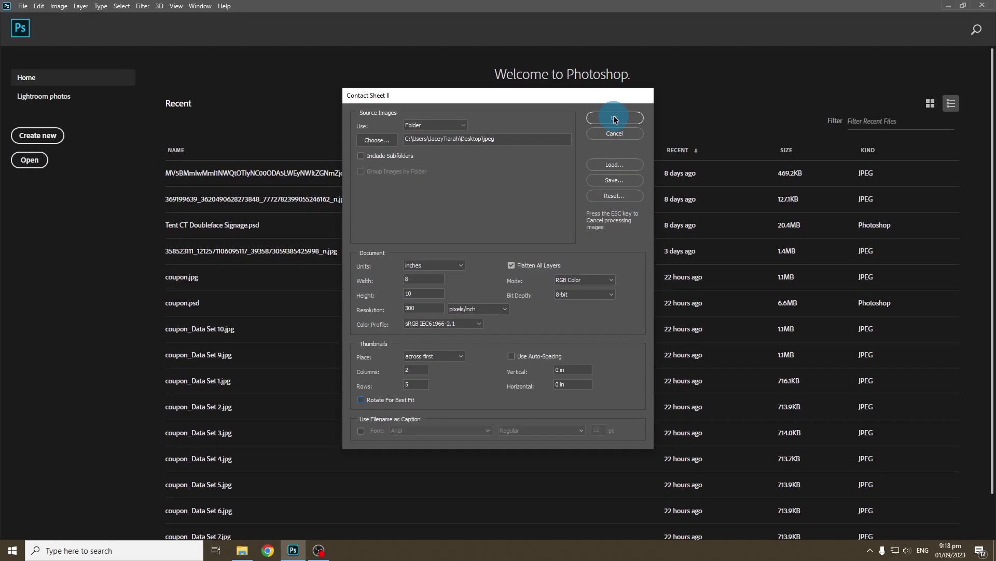
- Generate ContactSheet-001 and zoom around to inspect coupons 001–010
{"action": "left_click", "coordinate": [615, 118]}
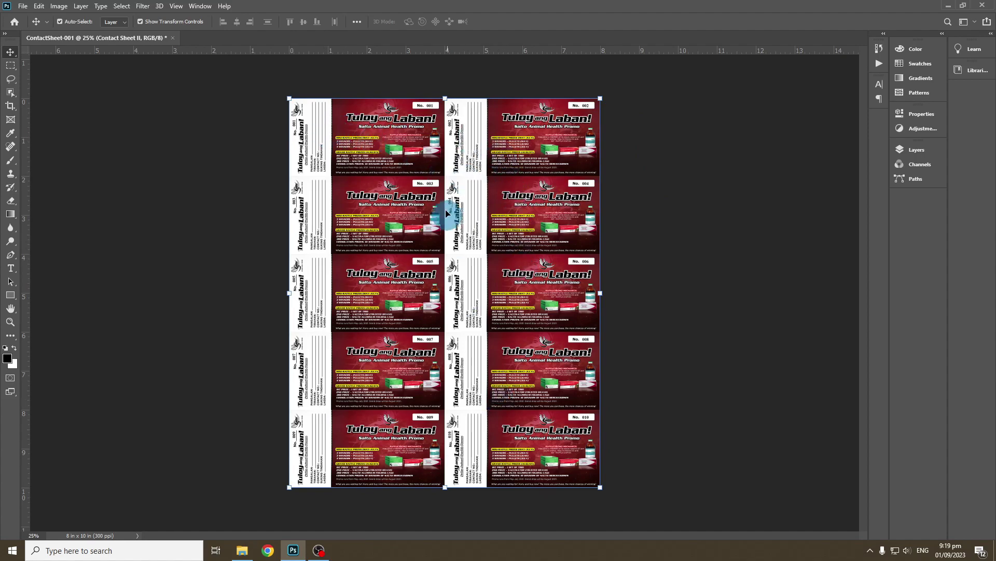
{"action": "scroll", "coordinate": [455, 134], "scroll_direction": "up", "scroll_amount": 5}
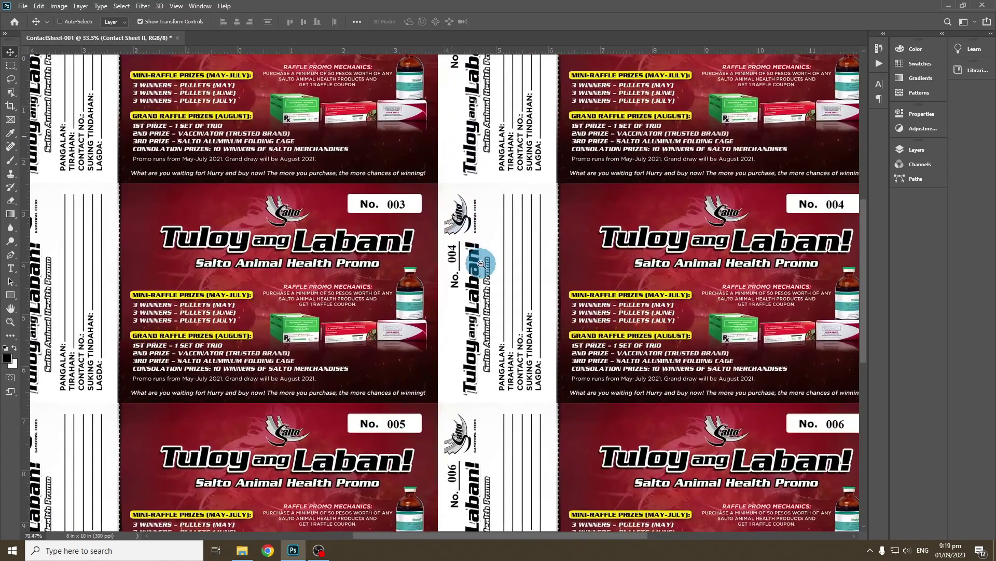
{"action": "scroll", "coordinate": [481, 263], "scroll_direction": "down", "scroll_amount": 2}
{"action": "scroll", "coordinate": [456, 211], "scroll_direction": "down", "scroll_amount": 2}
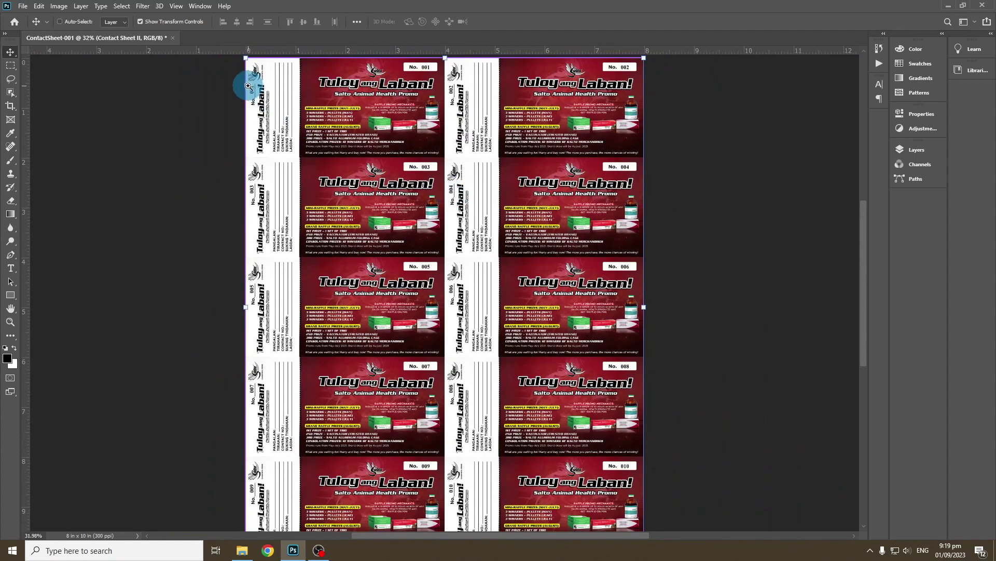
{"action": "scroll", "coordinate": [248, 86], "scroll_direction": "up", "scroll_amount": 2}
{"action": "scroll", "coordinate": [267, 126], "scroll_direction": "up", "scroll_amount": 1}
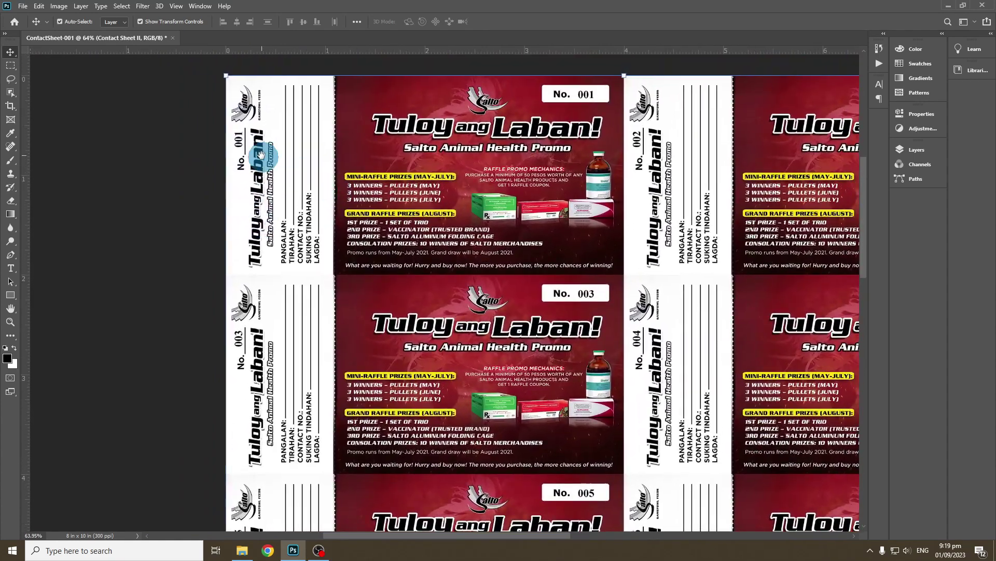
{"action": "left_click", "coordinate": [636, 141]}
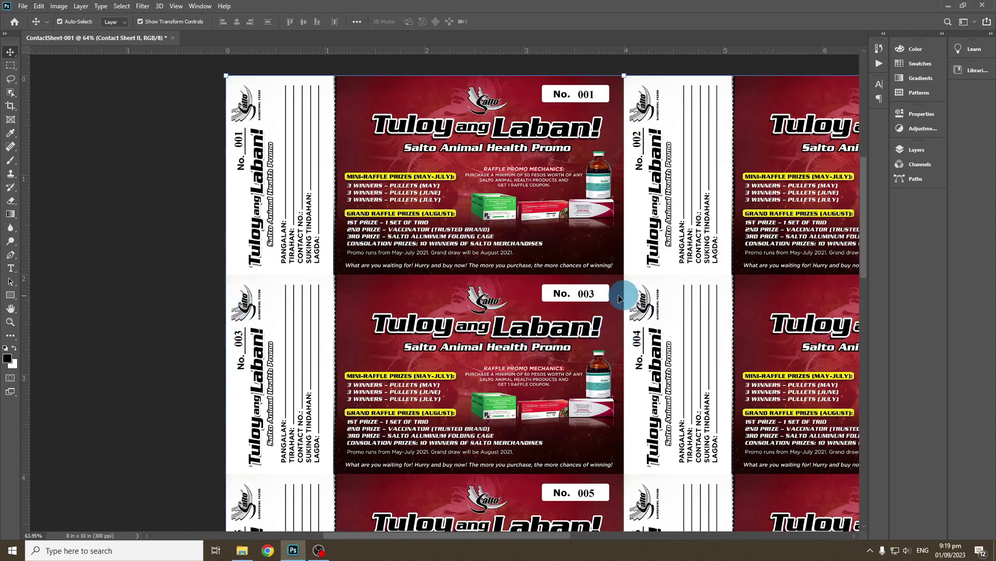
{"action": "scroll", "coordinate": [633, 313], "scroll_direction": "down", "scroll_amount": 2}
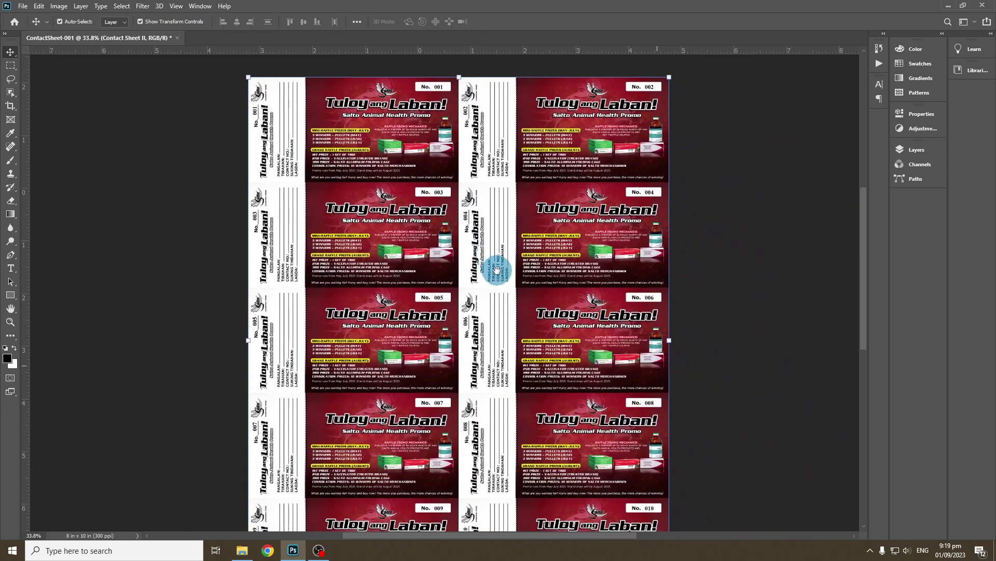
{"action": "left_click", "coordinate": [59, 6]}
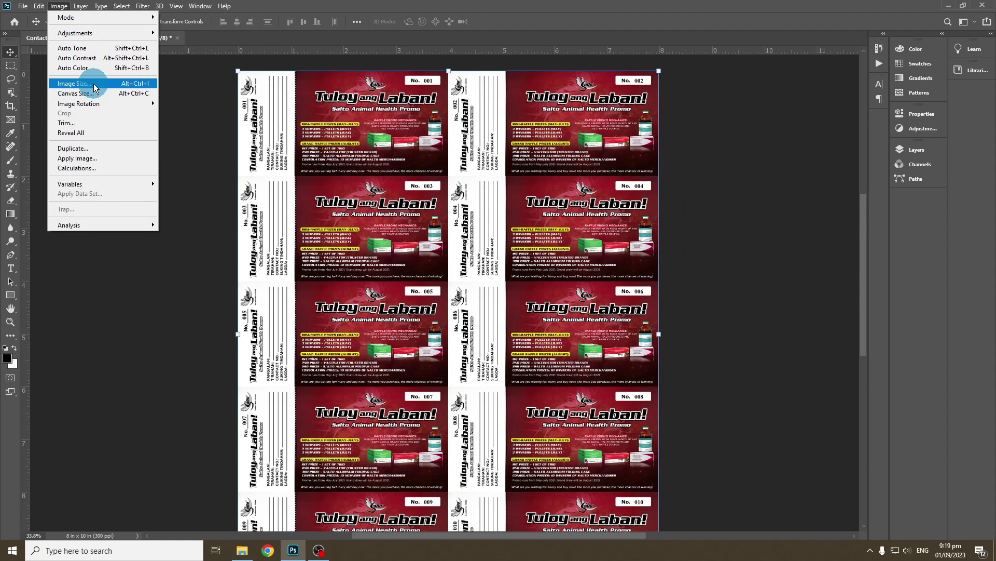
- Check the sheet's image size, then close Print Settings without printing
{"action": "left_click", "coordinate": [75, 83]}
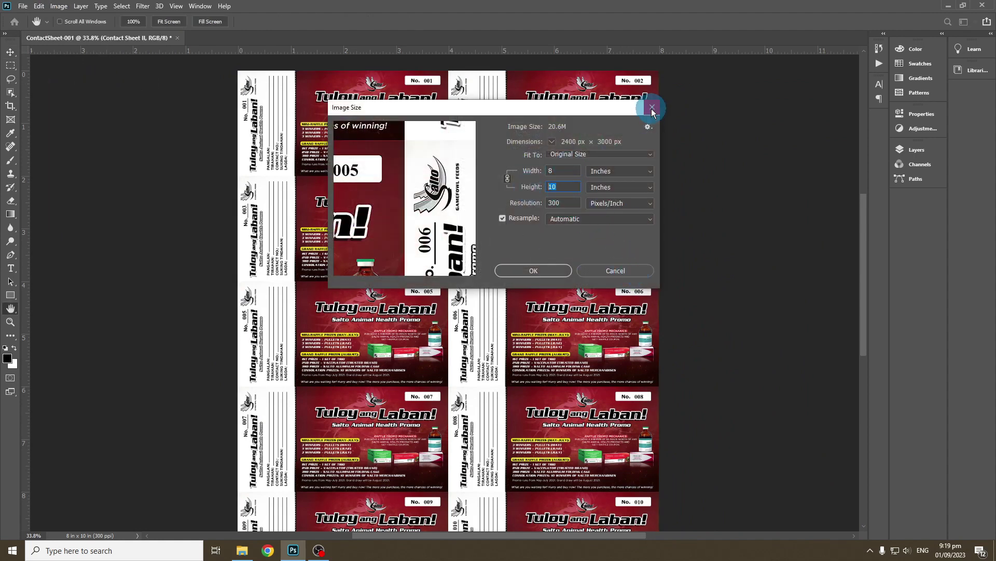
{"action": "left_click", "coordinate": [653, 107]}
{"action": "left_click", "coordinate": [21, 7]}
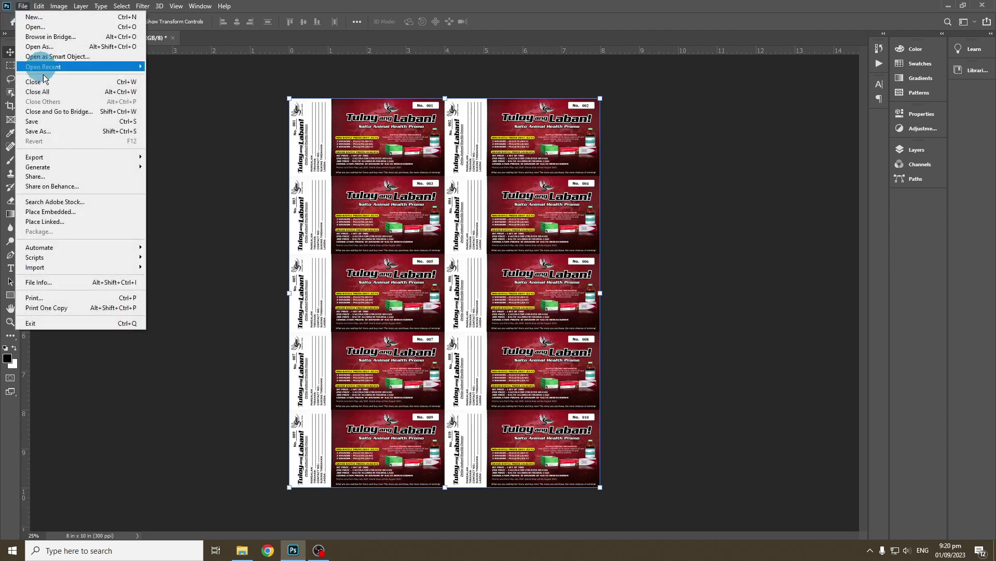
{"action": "left_click", "coordinate": [58, 300]}
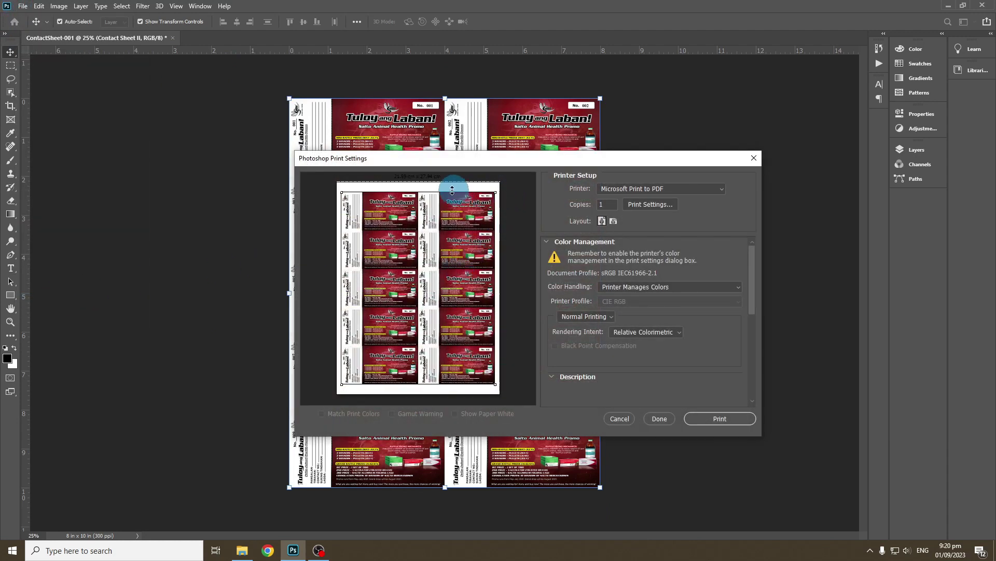
{"action": "left_click", "coordinate": [525, 331]}
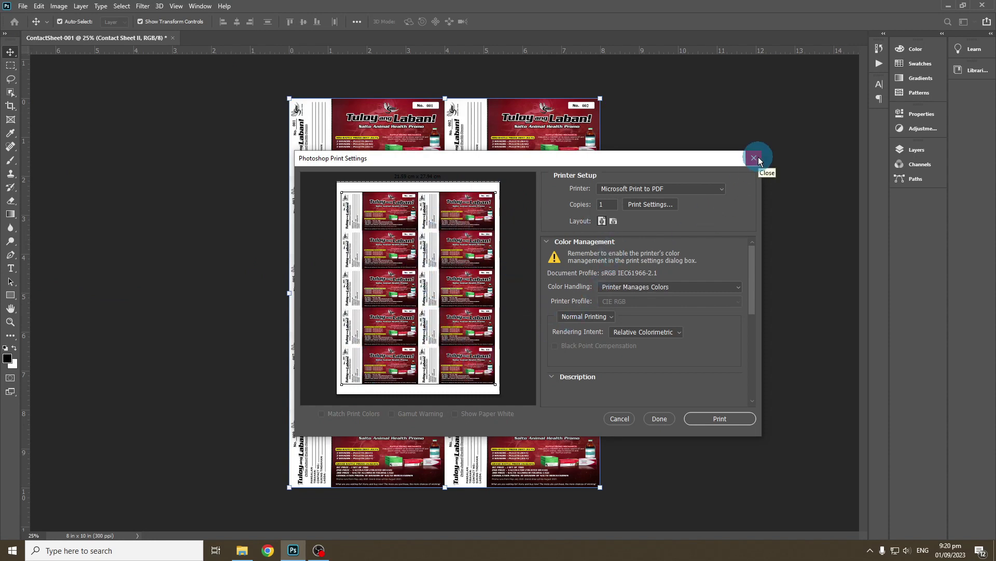
{"action": "left_click", "coordinate": [704, 418]}
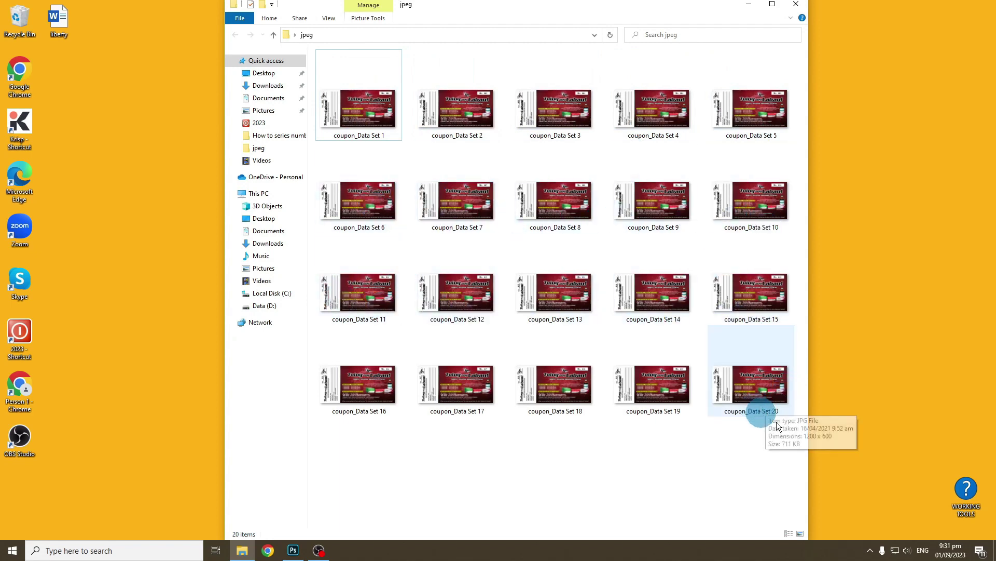
- Minimize the File Explorer window showing the twenty coupon images
{"action": "left_click", "coordinate": [748, 7]}
- Bring Photoshop back and launch Contact Sheet II from the Automate commands
{"action": "left_click", "coordinate": [293, 549]}
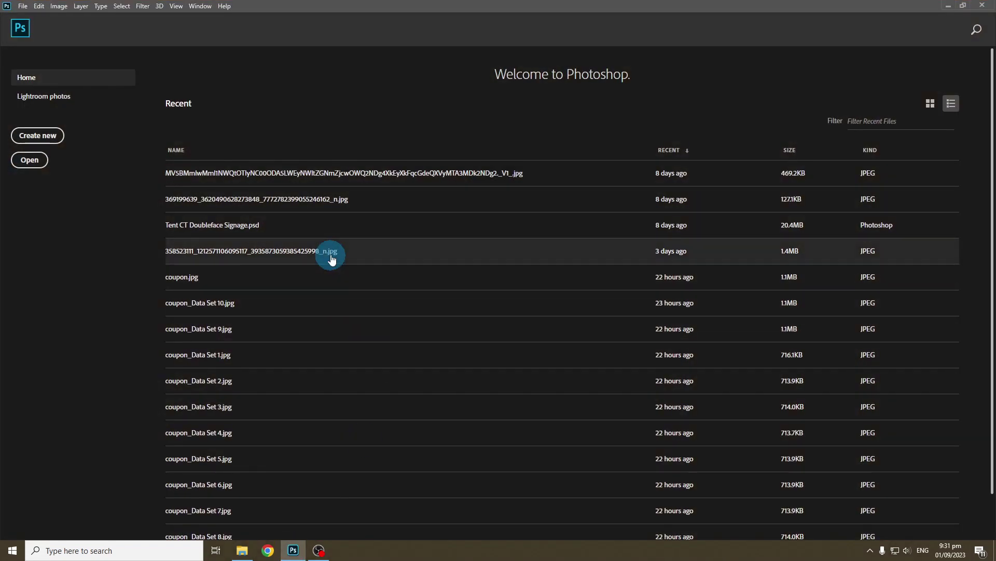
{"action": "left_click", "coordinate": [41, 133]}
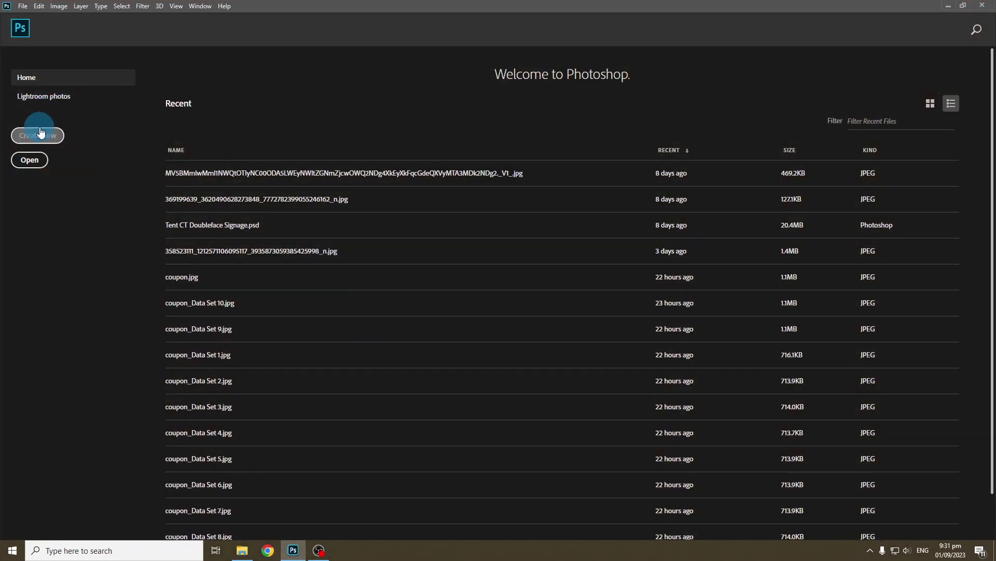
{"action": "left_click", "coordinate": [23, 7]}
{"action": "left_click", "coordinate": [75, 251]}
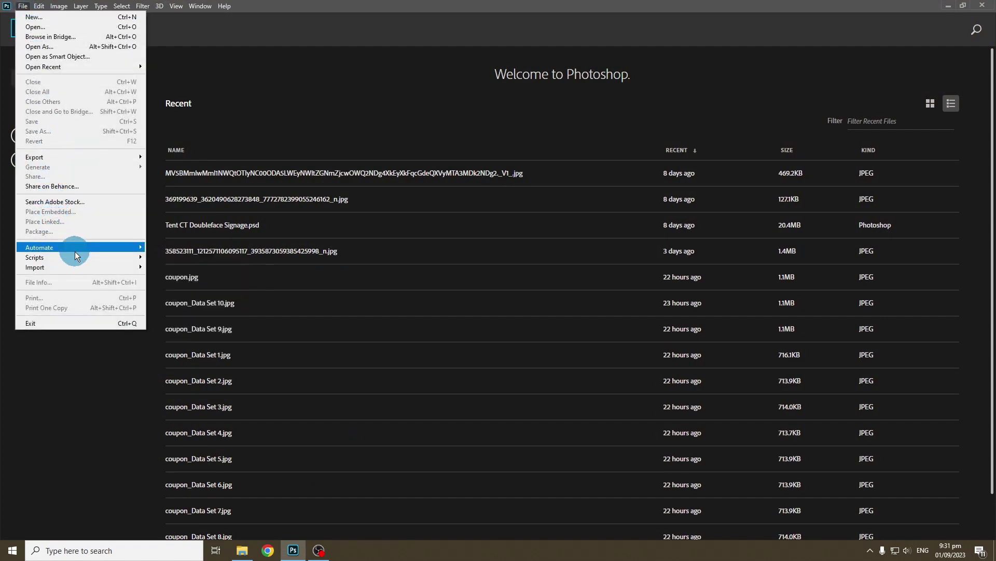
{"action": "left_click", "coordinate": [193, 300]}
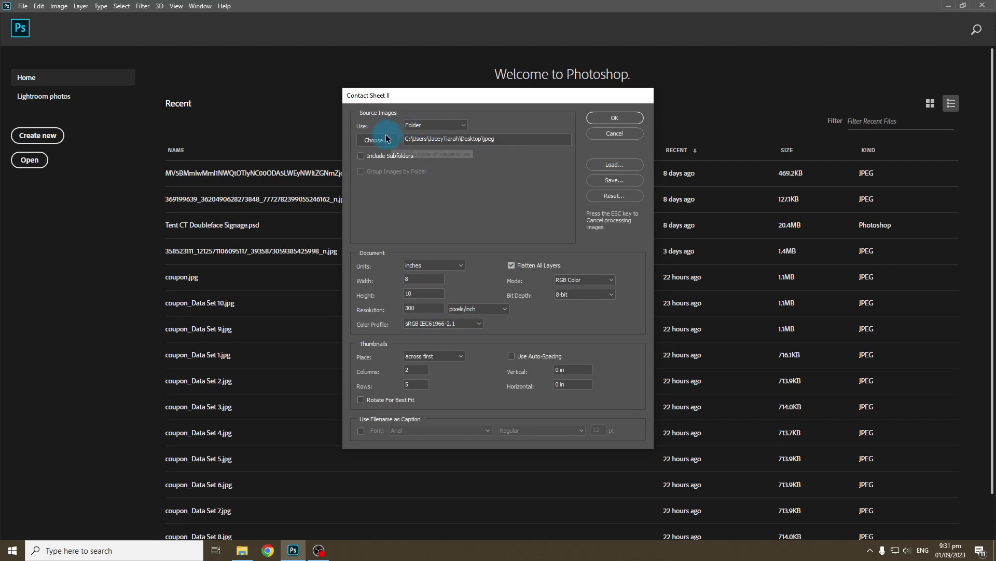
- Source the Desktop jpeg folder and generate the 8x10 in, 2 × 5 sheets
{"action": "double_click", "coordinate": [497, 139]}
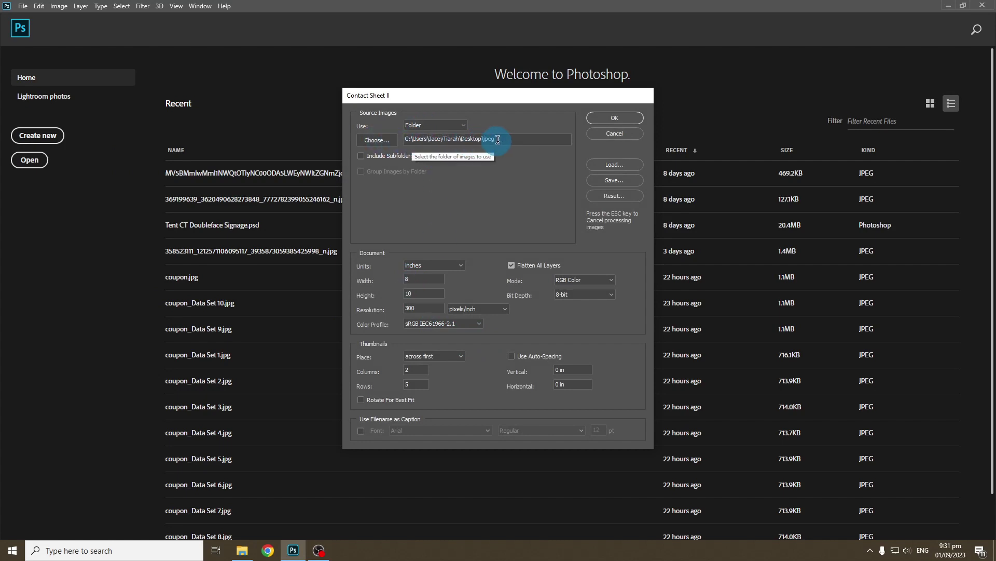
{"action": "left_click", "coordinate": [376, 140]}
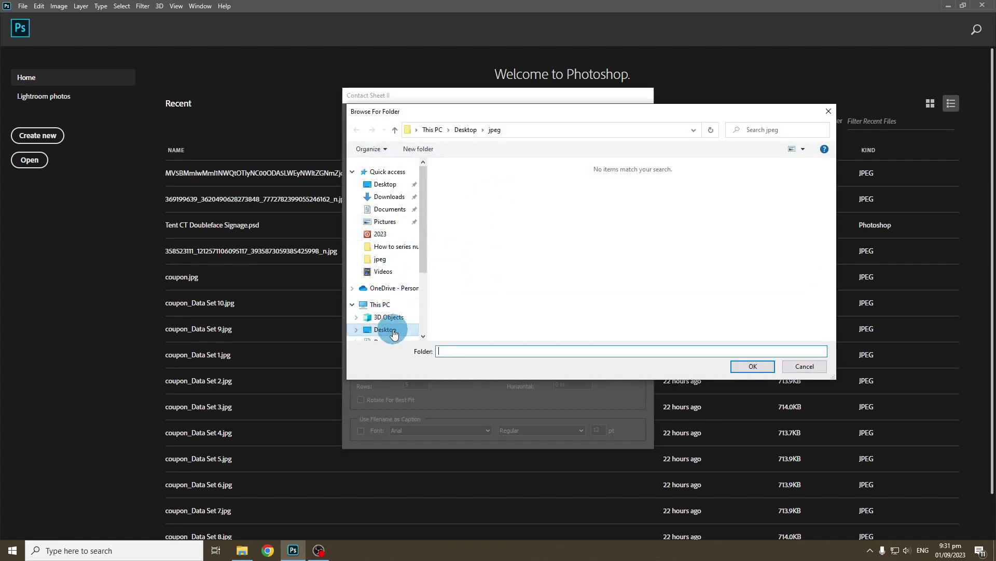
{"action": "left_click", "coordinate": [385, 329]}
{"action": "left_click", "coordinate": [468, 190]}
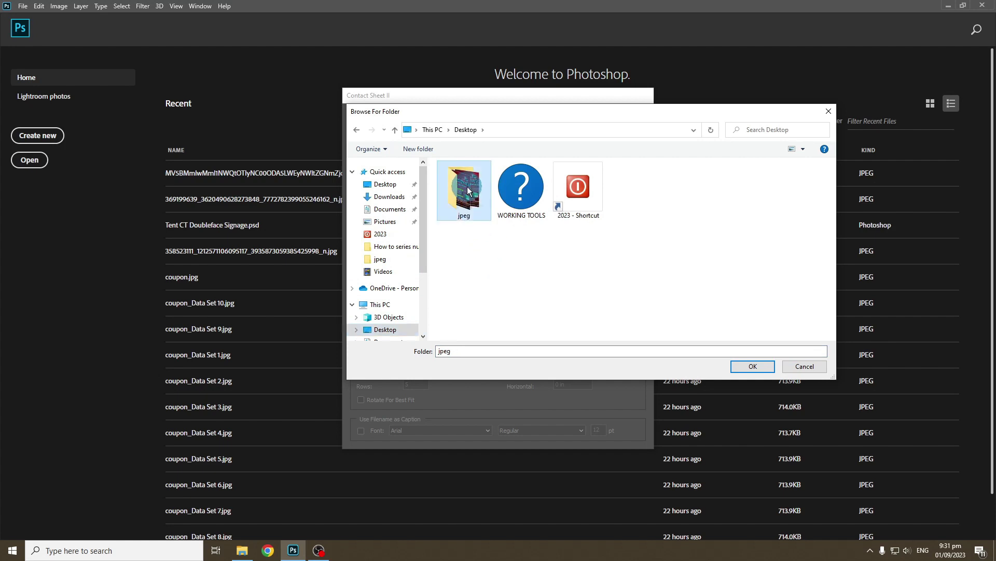
{"action": "left_click", "coordinate": [748, 367]}
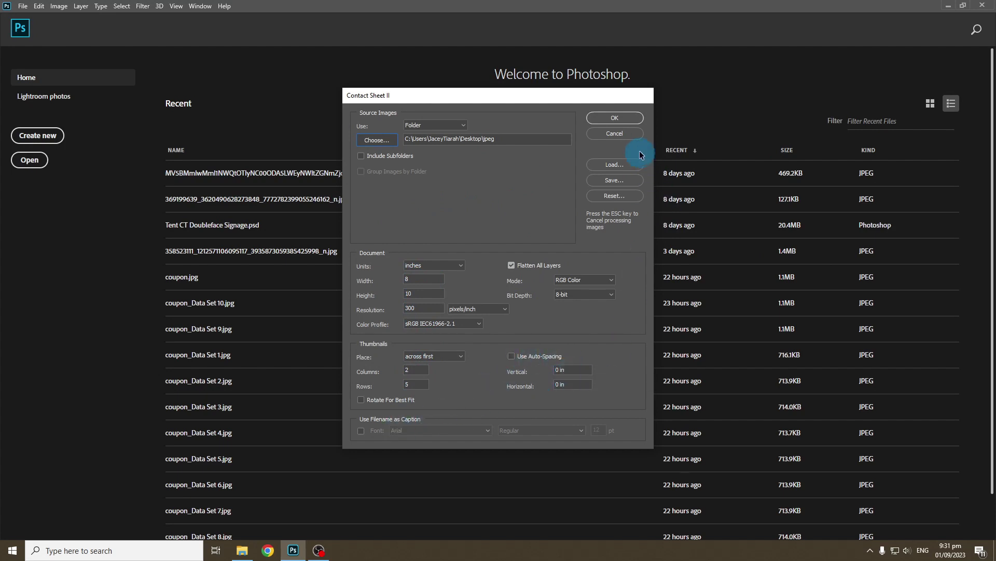
{"action": "left_click", "coordinate": [624, 120]}
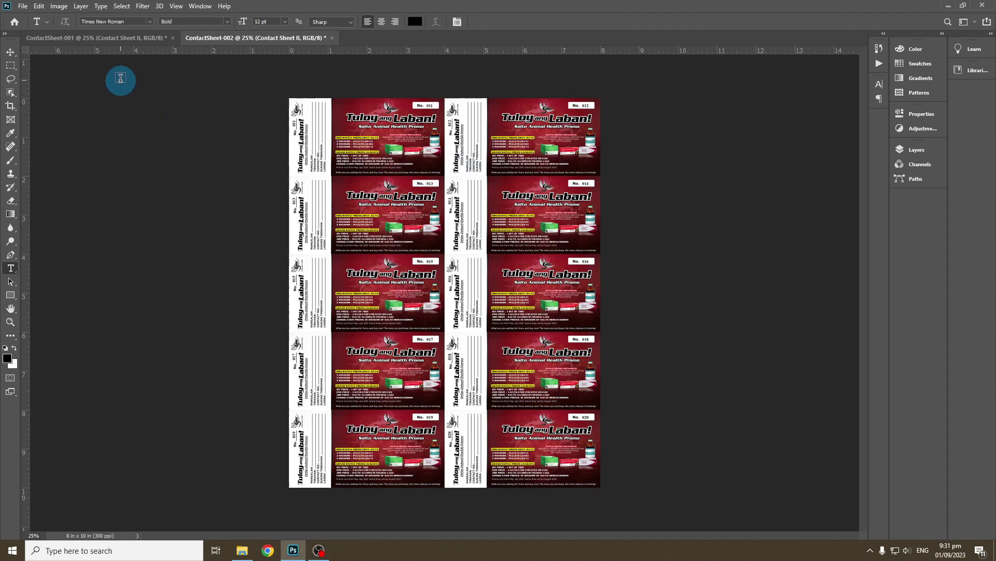
- Zoom through ContactSheet-001 checking coupons 001–010, then fit the sheet to the window
{"action": "left_click", "coordinate": [102, 40]}
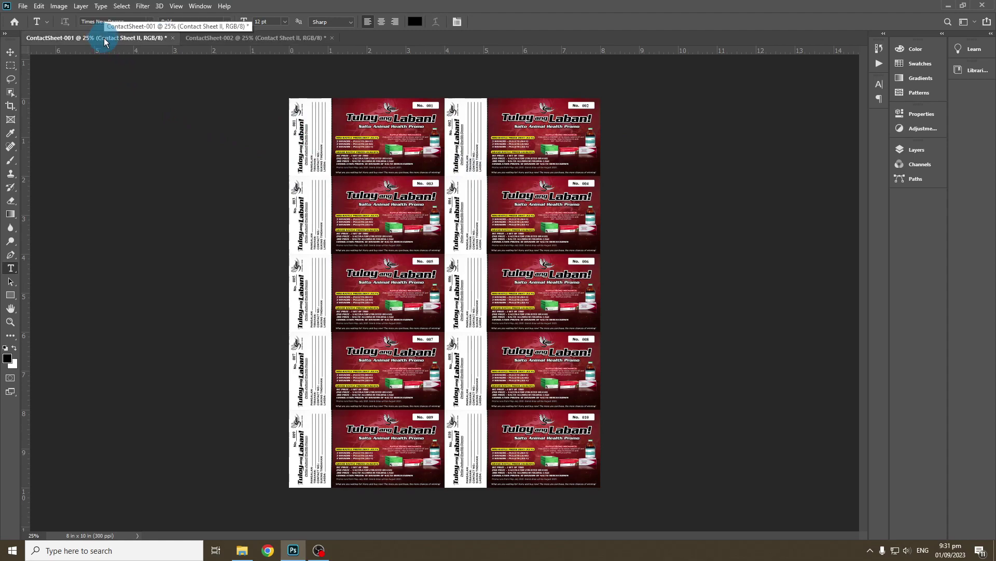
{"action": "scroll", "coordinate": [384, 148], "scroll_direction": "up", "scroll_amount": 2, "text": "alt"}
{"action": "left_click_drag", "start_coordinate": [392, 151], "coordinate": [334, 222]}
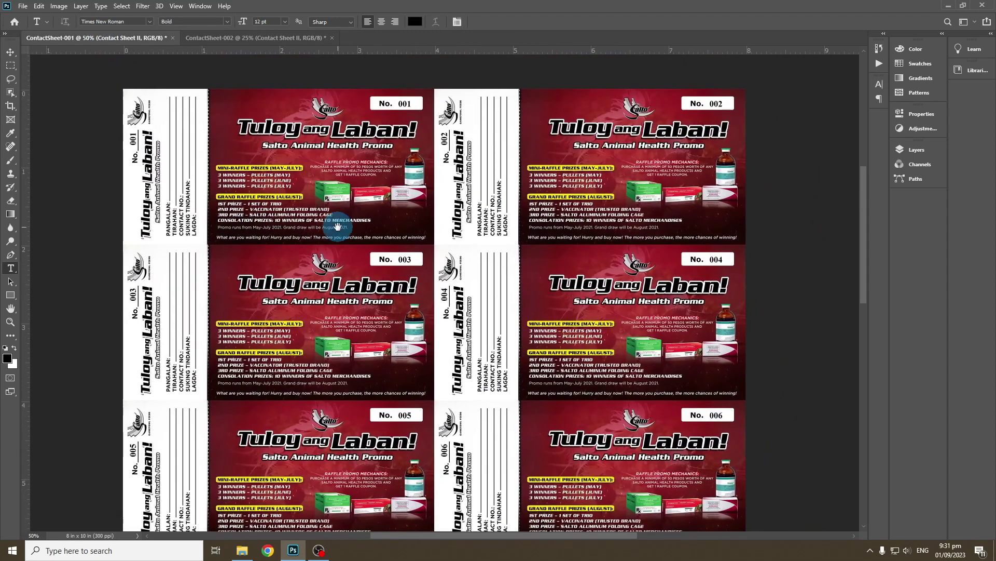
{"action": "left_click_drag", "start_coordinate": [133, 133], "coordinate": [174, 172]}
{"action": "scroll", "coordinate": [174, 171], "scroll_direction": "down", "scroll_amount": 5}
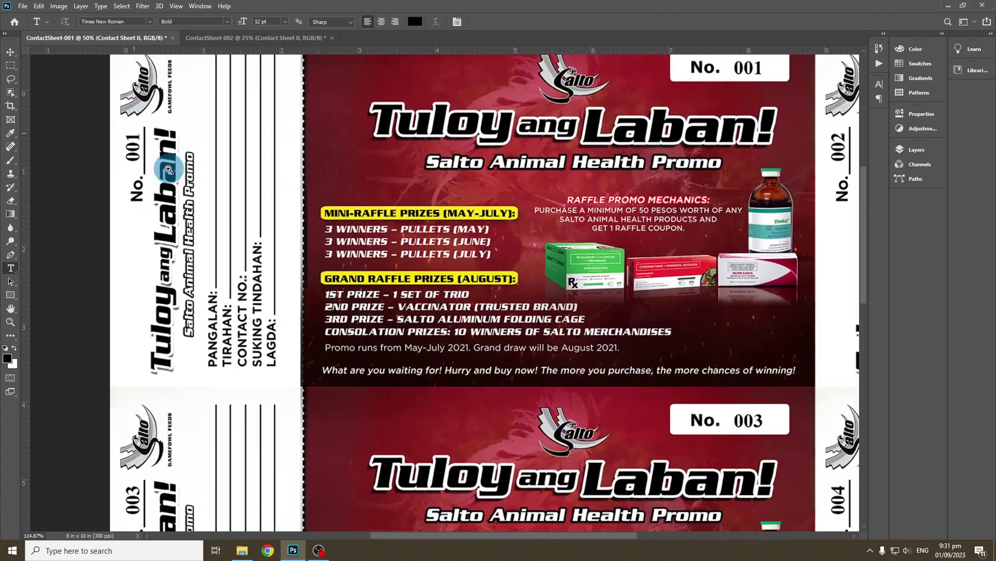
{"action": "left_click_drag", "start_coordinate": [482, 433], "coordinate": [482, 229]}
{"action": "scroll", "coordinate": [482, 230], "scroll_direction": "down", "scroll_amount": 4}
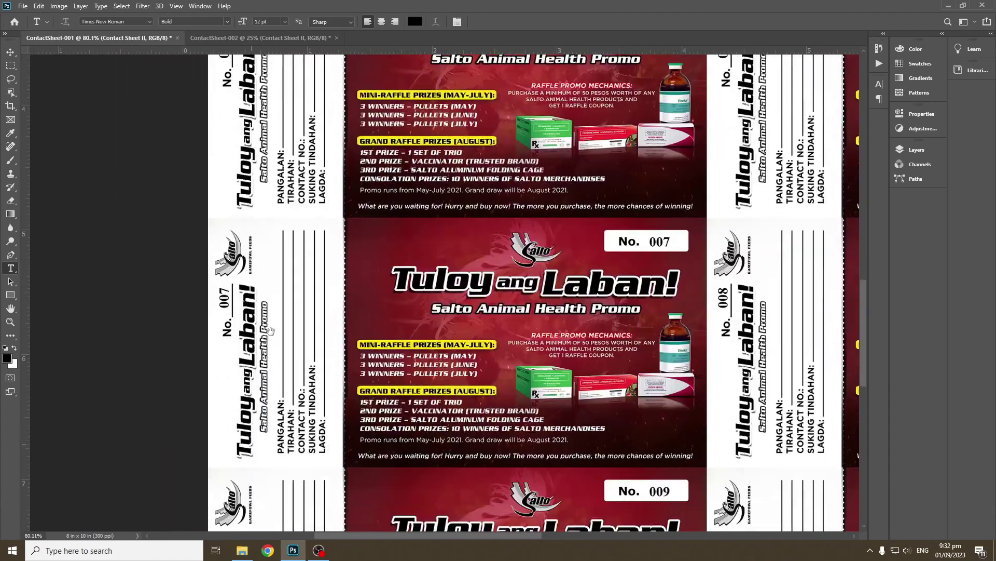
{"action": "scroll", "coordinate": [345, 367], "scroll_direction": "down", "scroll_amount": 4}
{"action": "scroll", "coordinate": [345, 367], "scroll_direction": "down", "scroll_amount": 4}
{"action": "left_click_drag", "start_coordinate": [349, 264], "coordinate": [120, 375]}
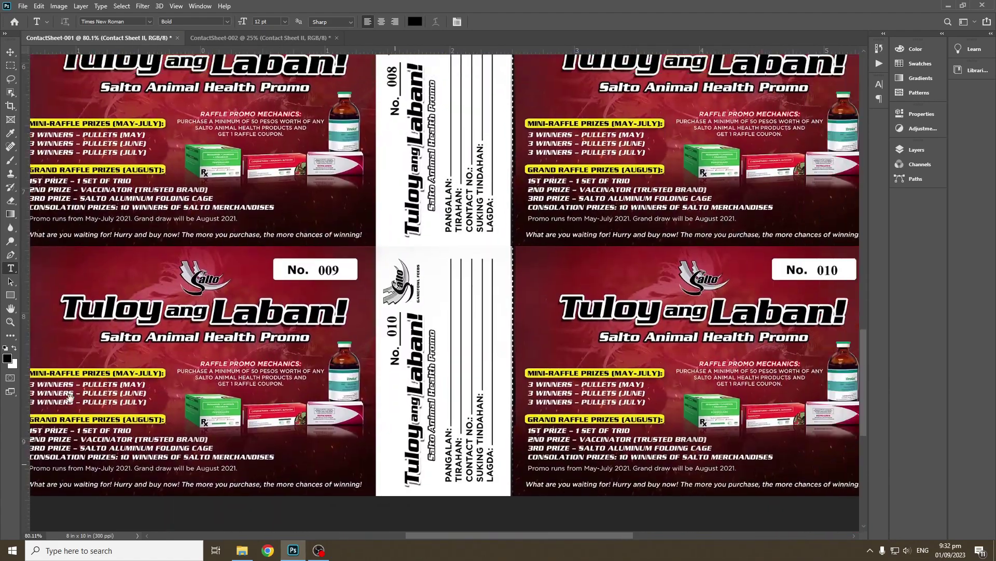
{"action": "scroll", "coordinate": [445, 345], "scroll_direction": "up", "scroll_amount": 2}
{"action": "scroll", "coordinate": [445, 344], "scroll_direction": "right", "scroll_amount": 4}
{"action": "scroll", "coordinate": [481, 448], "scroll_direction": "up", "scroll_amount": 2}
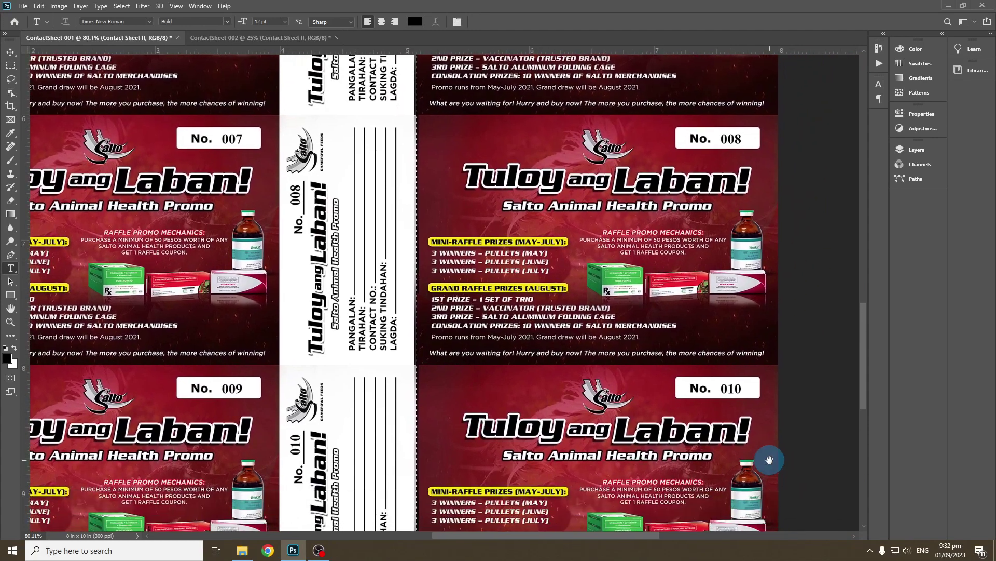
{"action": "left_click", "coordinate": [740, 400]}
{"action": "key", "text": "ctrl+0"}
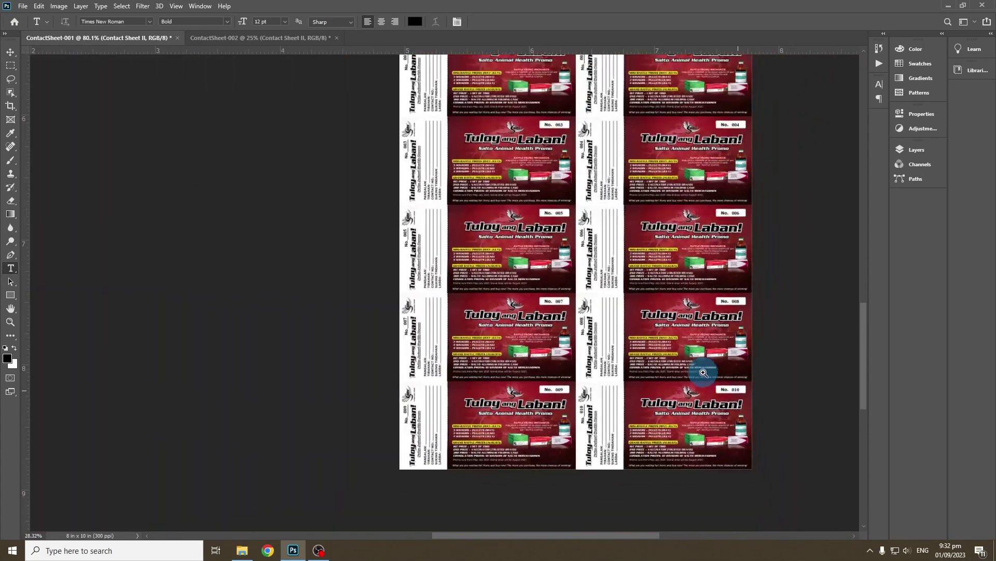
- Switch to ContactSheet-002 and zoom through coupons 011–020
{"action": "left_click", "coordinate": [250, 41]}
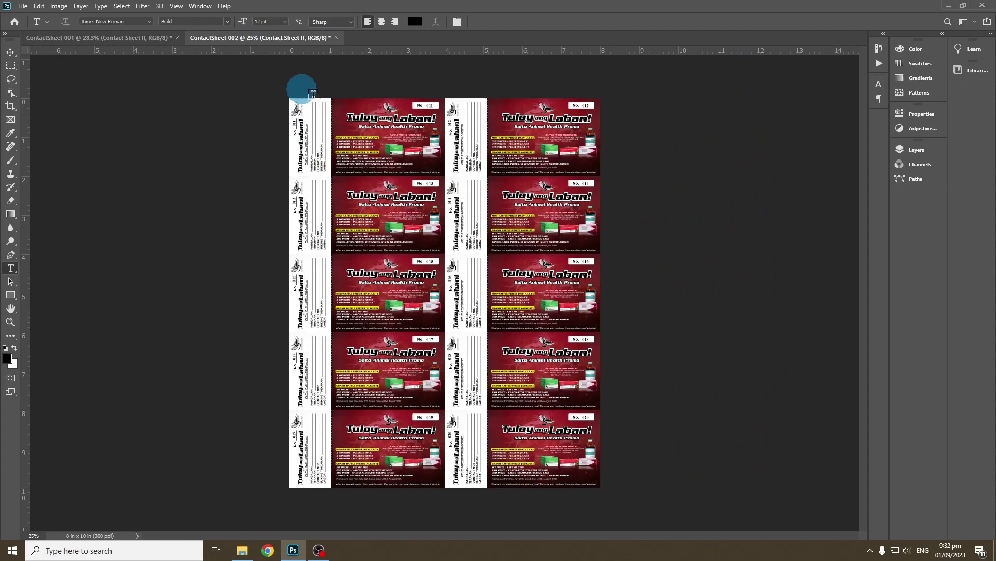
{"action": "left_click_drag", "start_coordinate": [300, 89], "coordinate": [178, 147]}
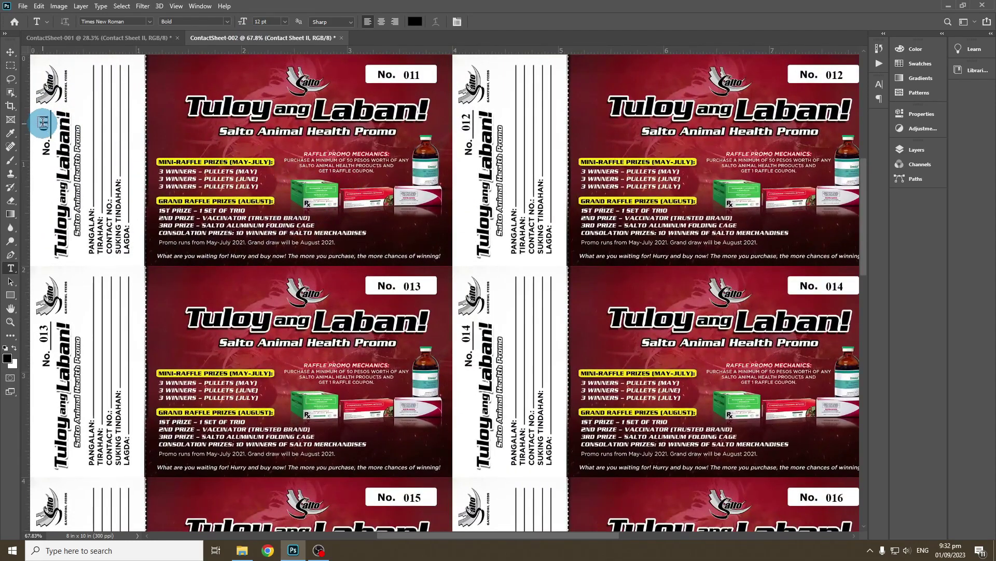
{"action": "scroll", "coordinate": [603, 254], "scroll_direction": "down", "scroll_amount": 10}
{"action": "scroll", "coordinate": [603, 254], "scroll_direction": "right", "scroll_amount": 3}
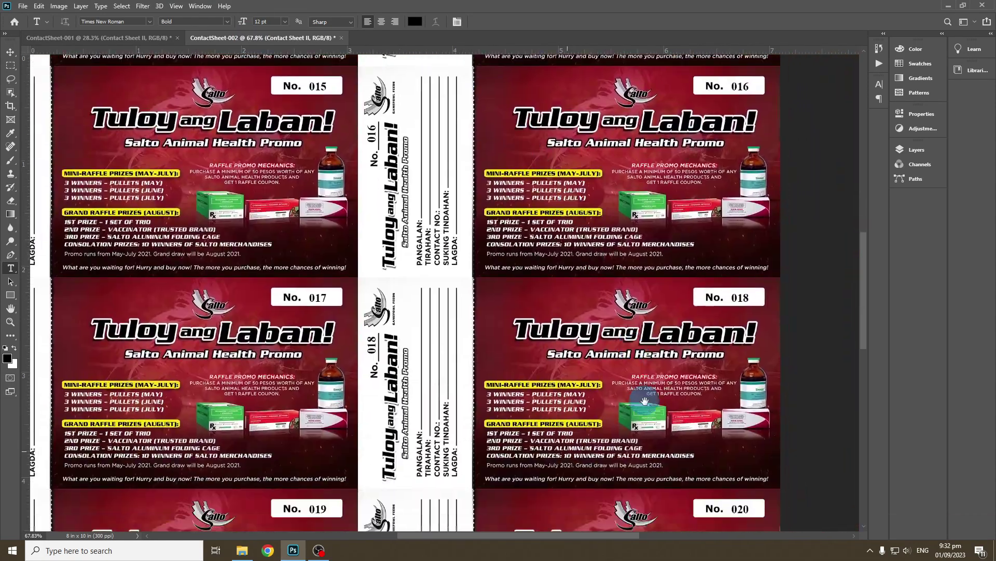
{"action": "scroll", "coordinate": [603, 254], "scroll_direction": "down", "scroll_amount": 2}
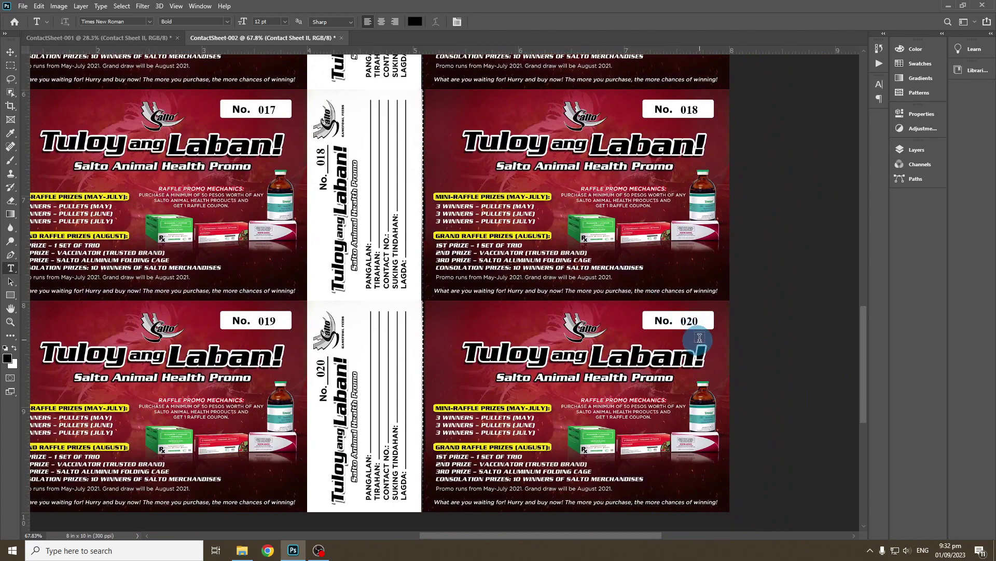
{"action": "scroll", "coordinate": [571, 378], "scroll_direction": "down", "scroll_amount": 5}
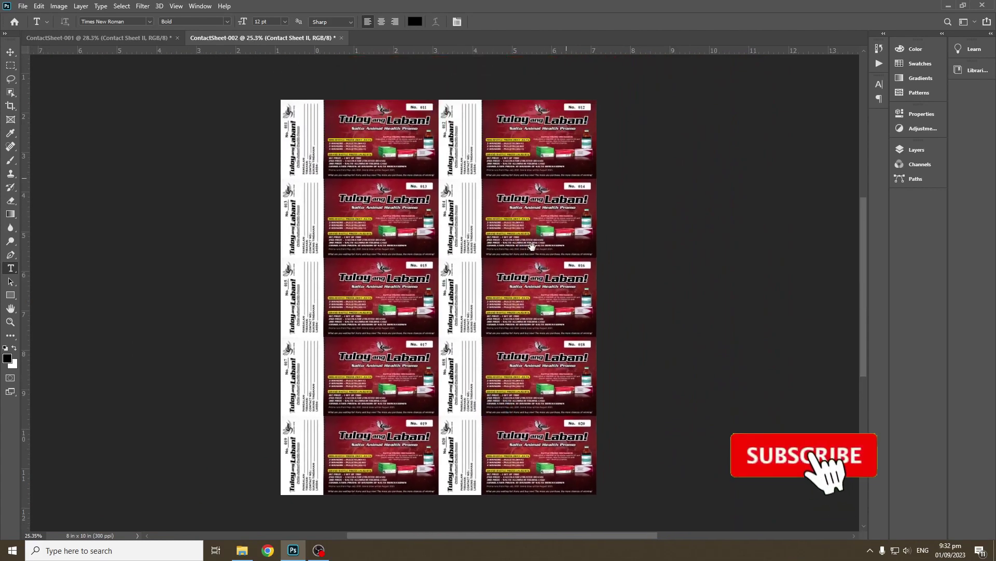
{"action": "left_click", "coordinate": [565, 268]}
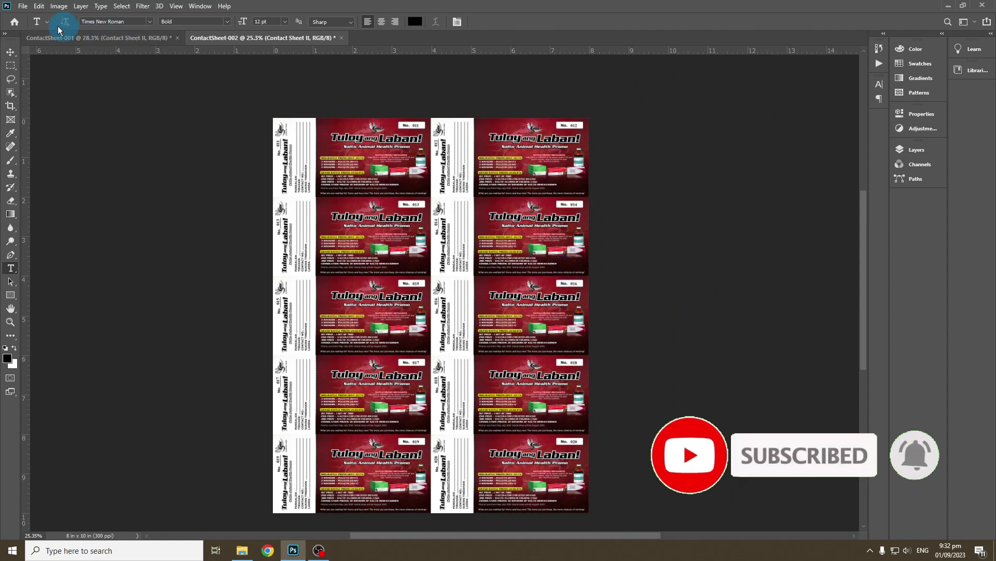
{"action": "left_click", "coordinate": [22, 6]}
{"action": "left_click", "coordinate": [69, 298]}
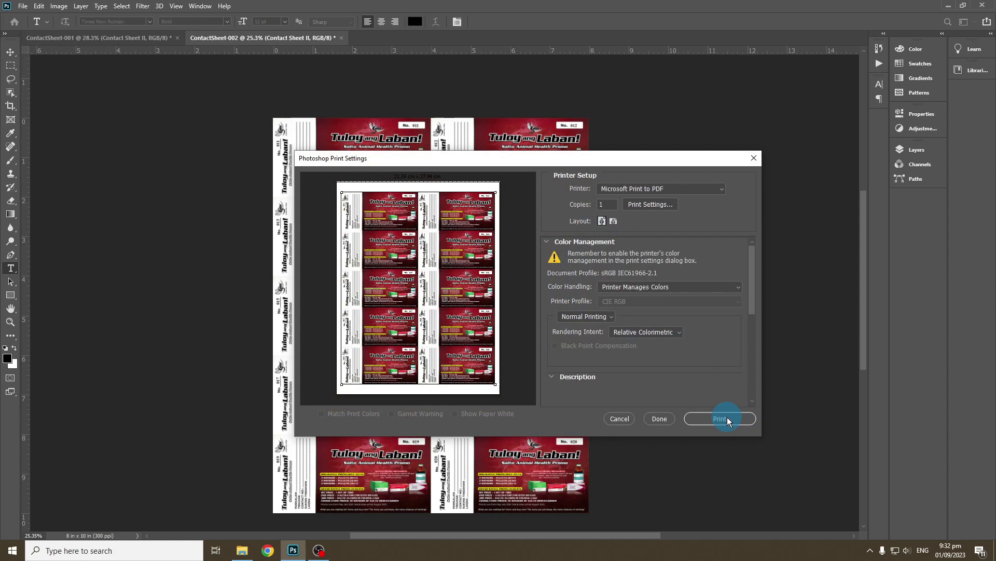
{"action": "left_click", "coordinate": [753, 157]}
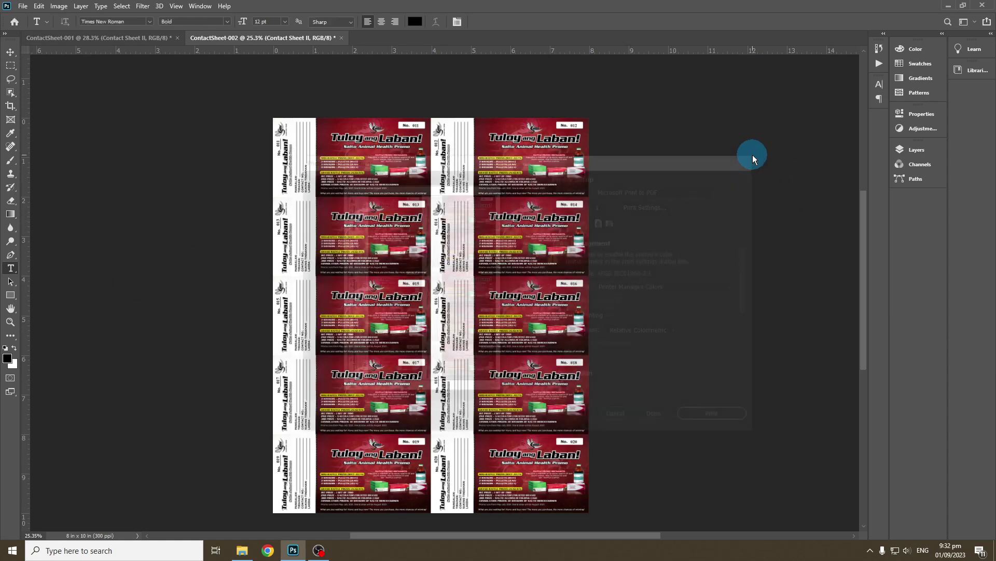